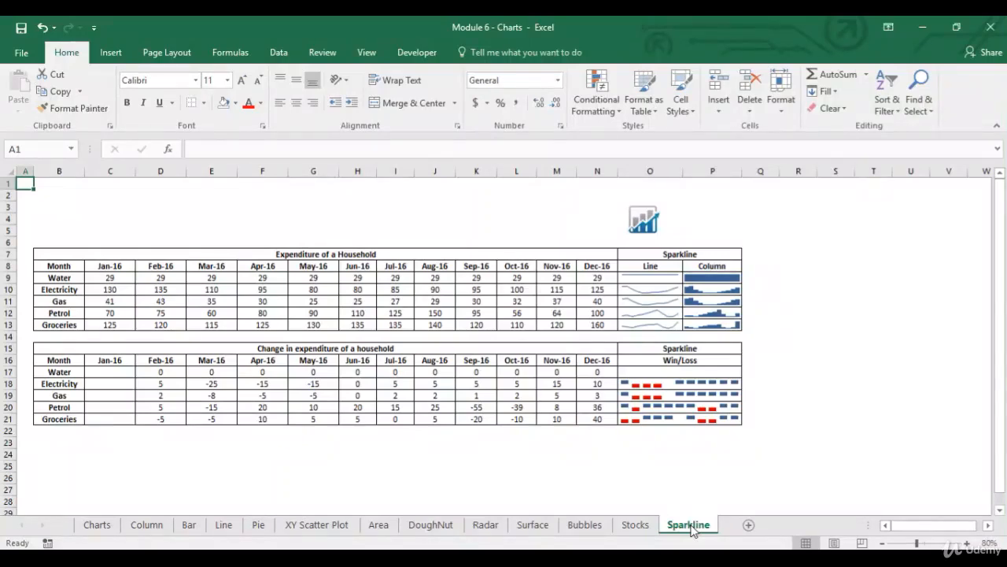
left_click_drag(648, 277, 648, 322)
left_click_drag(724, 278, 722, 333)
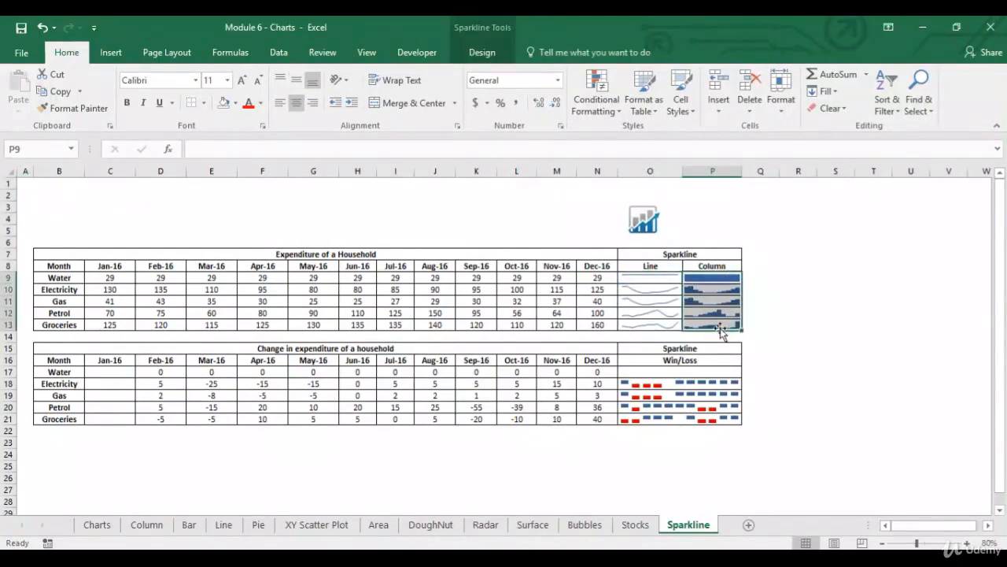
left_click_drag(674, 373, 671, 417)
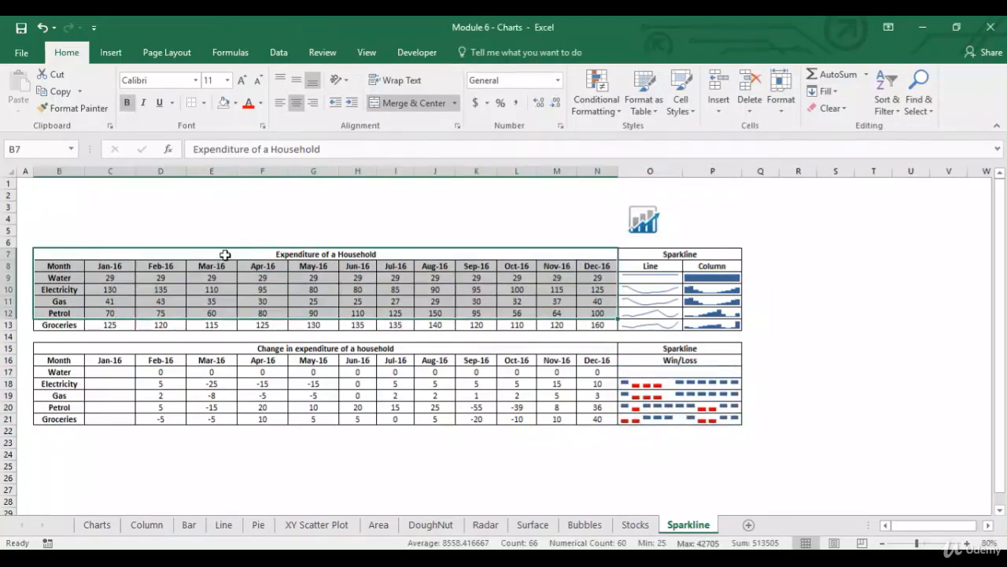
Step: Copy the whole Expenditure of a Household table, B7:N13, and paste the copy starting at cell B24
left_click_drag(225, 255, 214, 318)
key("ctrl+c")
key("Down")
key("Down")
key("Down")
key("Down")
key("Down")
key("Down")
key("Down")
key("Down")
key("Down")
key("Down")
key("Down")
key("Down")
key("Down")
key("Down")
key("Down")
key("Down")
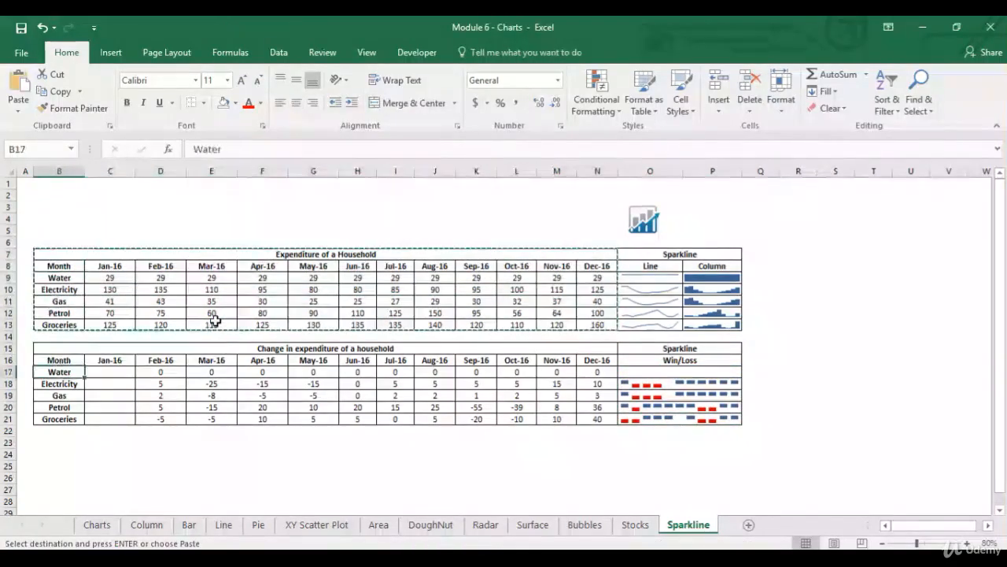
key("Down")
key("Down")
key("Down")
key("Down")
key("Down")
key("Down")
key("Down")
key("Down")
key("Down")
key("Down")
key("Down")
key("Down")
key("Down")
key("Down")
key("Down")
key("Down")
key("Down")
key("Down")
key("Down")
key("Down")
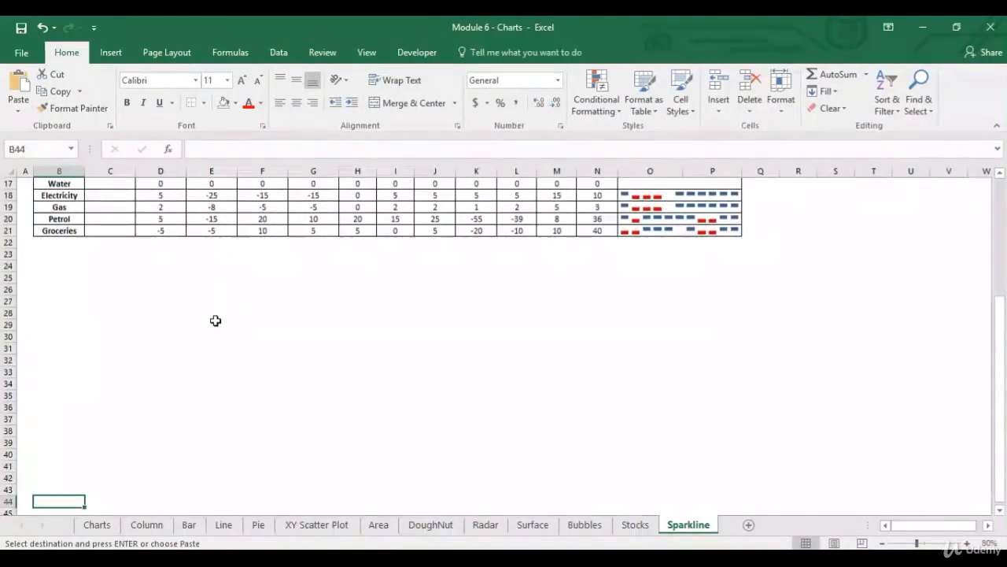
key("Up")
key("Up")
key("Up")
key("Up")
key("Up")
key("Up")
key("Up")
key("Up")
key("Up")
key("Up")
key("Up")
key("Up")
key("Up")
key("Up")
key("Up")
key("Up")
key("Up")
key("Up")
key("Up")
key("Up")
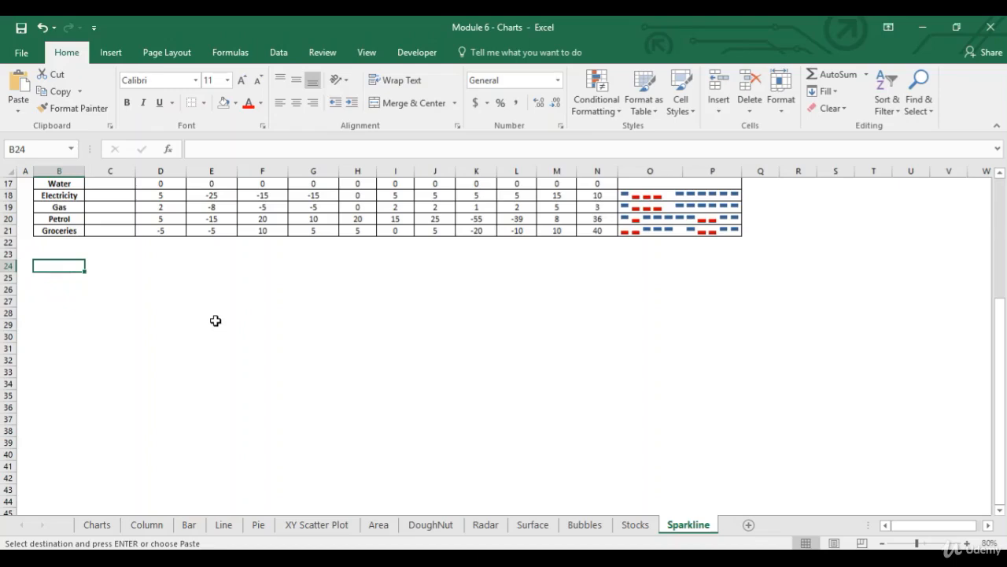
key("ctrl+v")
key("Escape")
Step: Examine the month headings and the expense categories of the copied Expenditure of a Household table
key("Right")
key("Right")
key("Down")
key("Down")
key("Left")
key("Left")
key("Left")
key("Left")
key("Left")
key("Left")
key("Left")
key("Left")
key("Left")
key("Left")
key("Left")
key("Left")
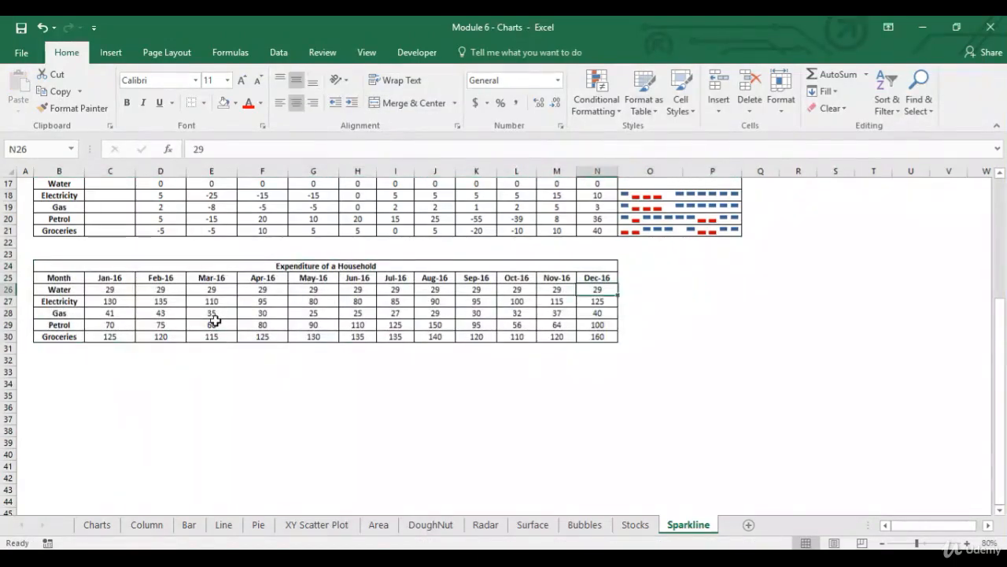
key("Up")
key("Left")
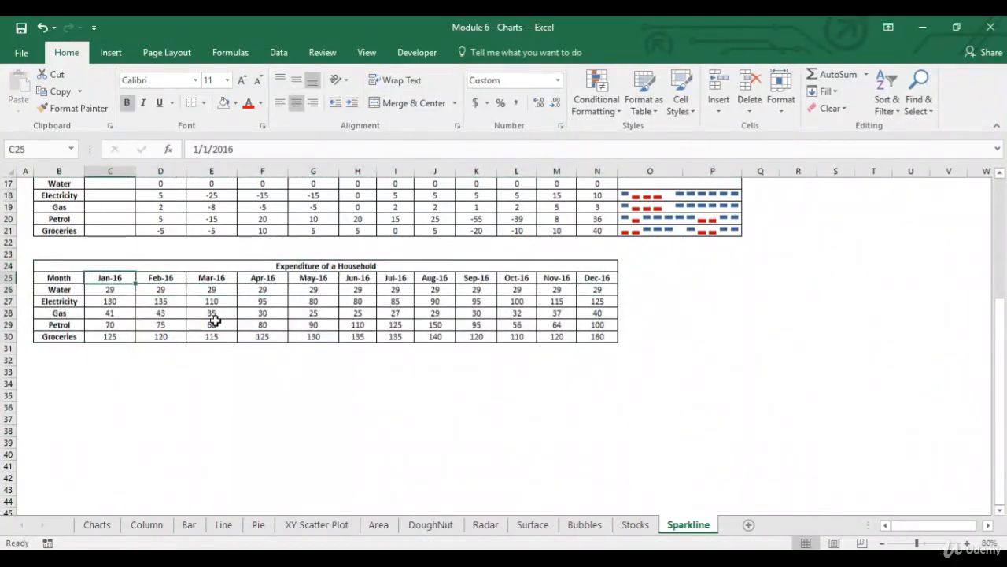
key("ctrl+shift+Right")
key("Left")
key("Right")
key("ctrl+shift+Right")
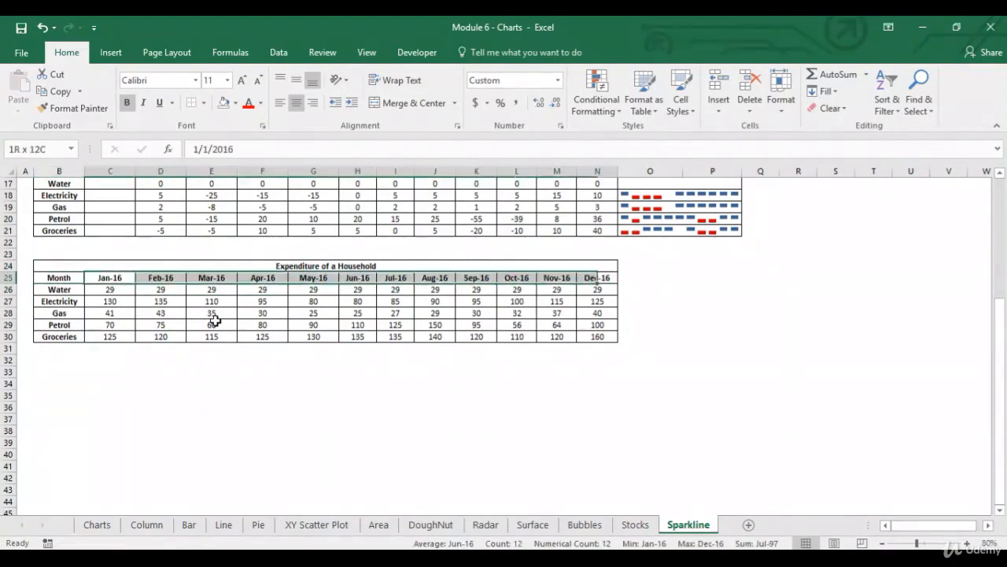
key("Left")
key("Down")
key("ctrl+shift+Down")
key("Up")
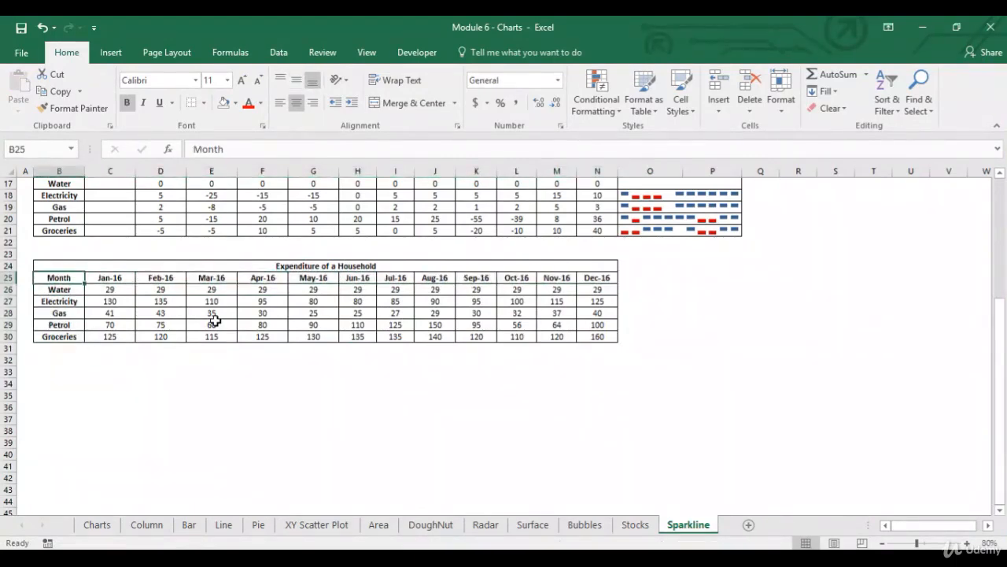
Step: Insert a line sparkline in cell O26 for the Water row, using the data range C26:N26
key("Right")
key("Right")
key("Right")
key("Right")
key("Right")
key("Right")
key("Right")
key("Right")
key("Right")
key("Right")
key("Right")
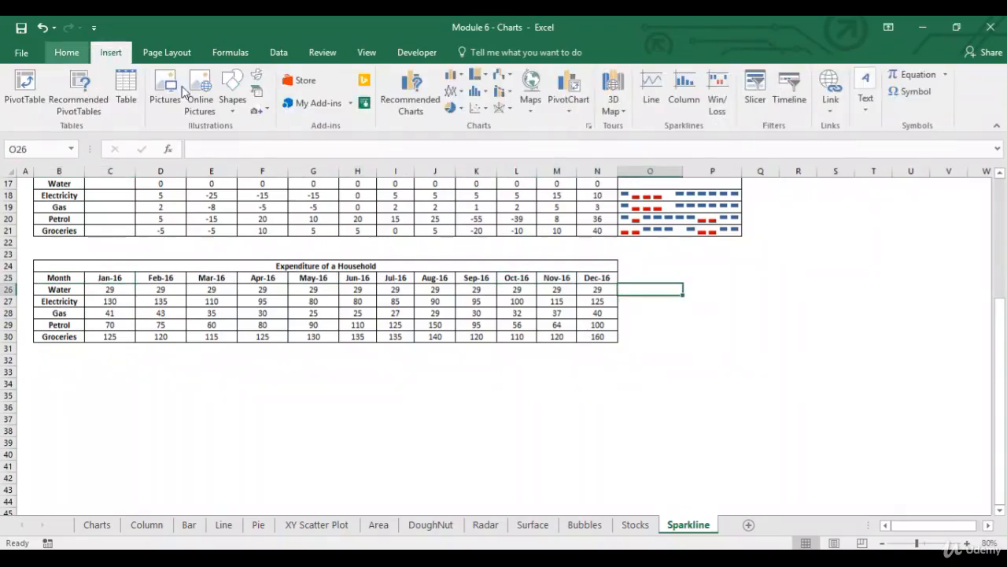
left_click(651, 89)
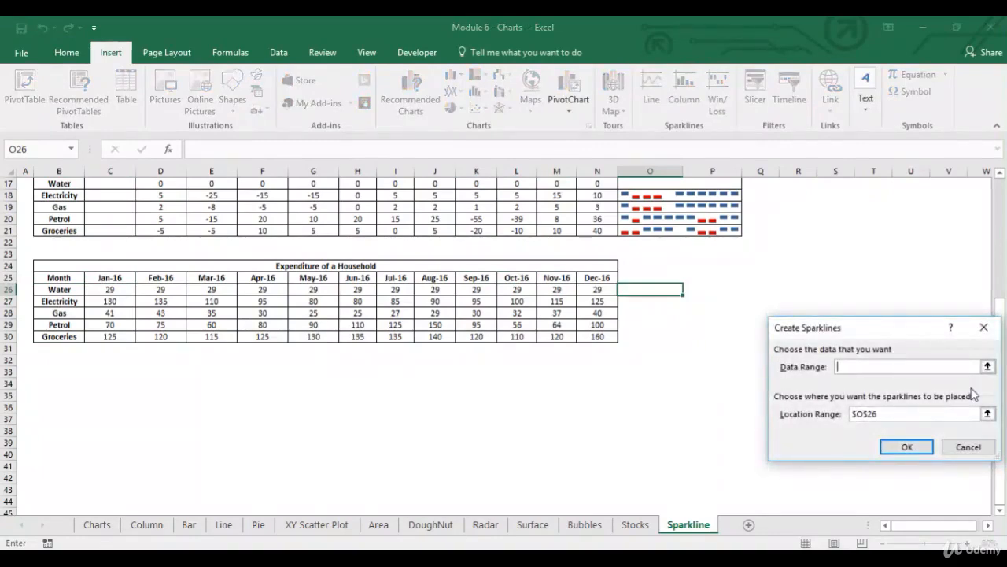
left_click(987, 367)
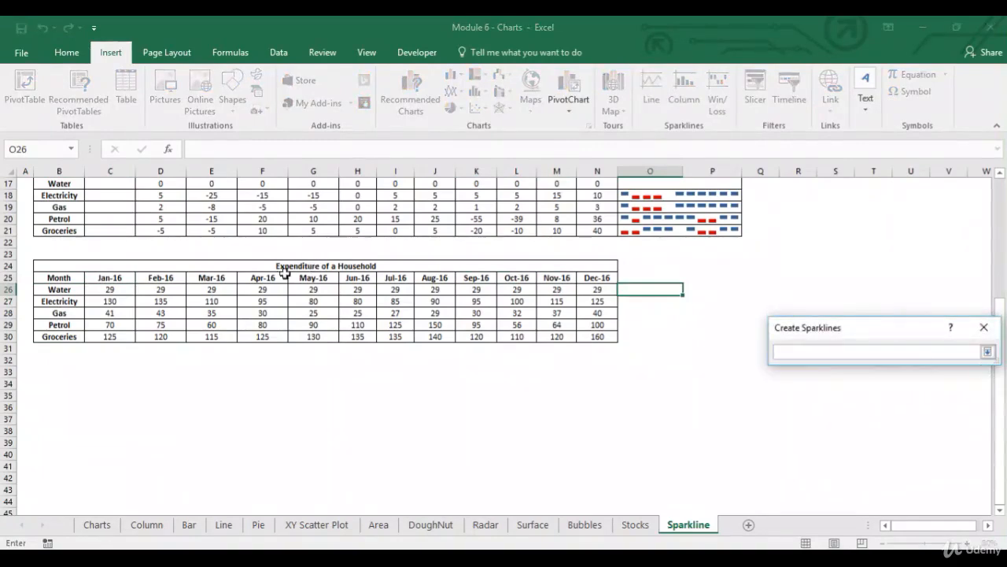
left_click_drag(130, 291, 597, 289)
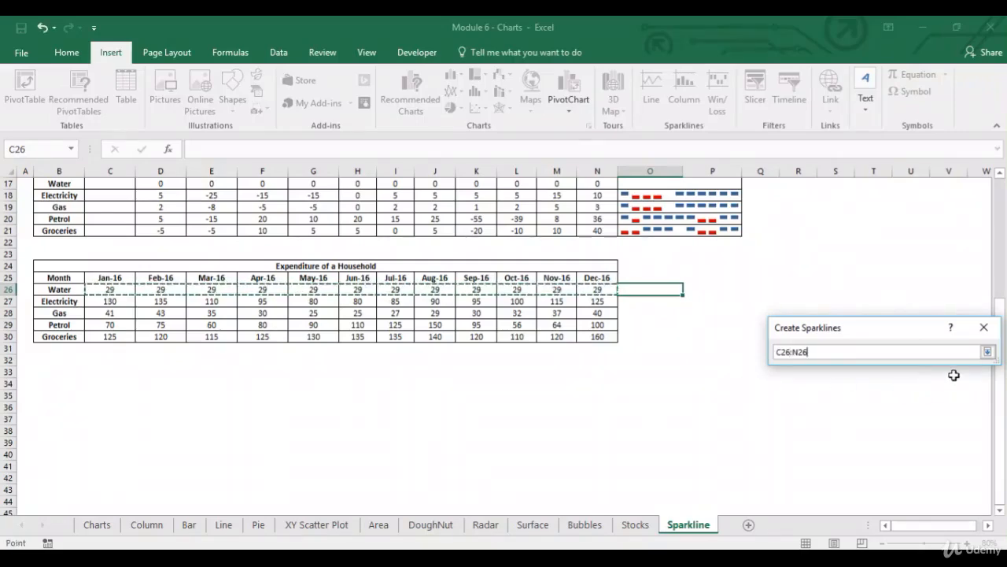
left_click(988, 353)
left_click(901, 443)
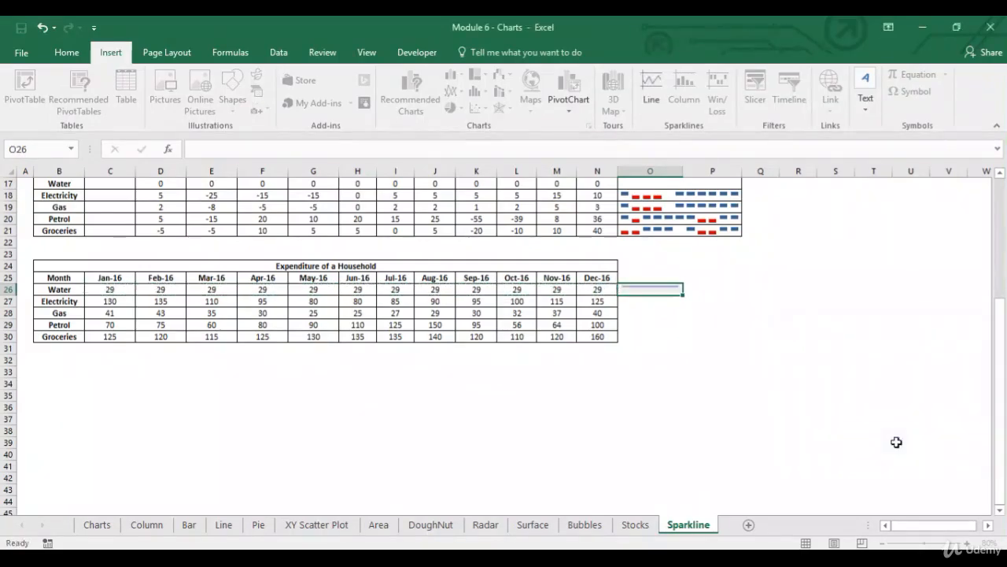
Step: Copy the line sparkline from O26 to the Electricity, Gas, Petrol and Groceries rows, O27:O30
key("ctrl+c")
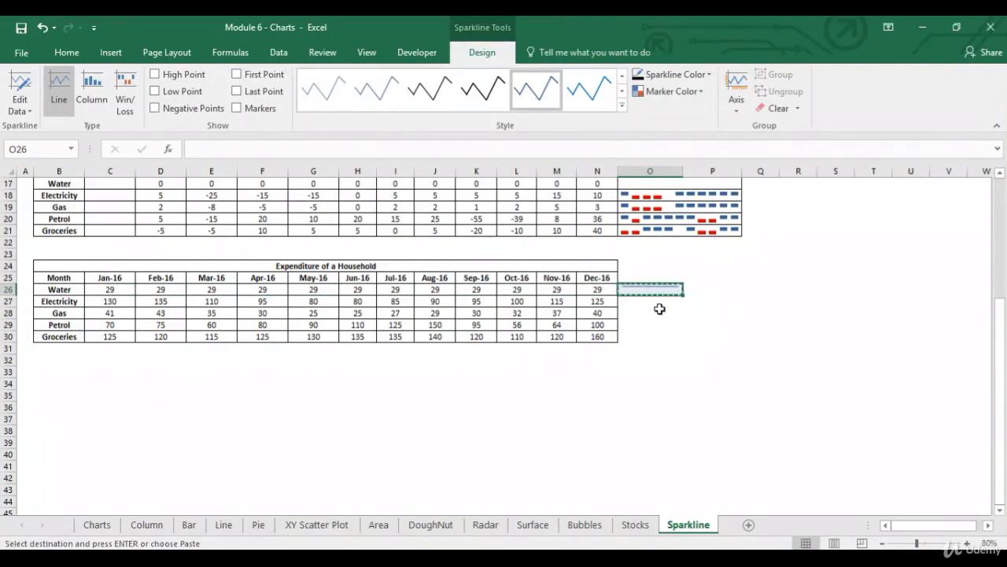
left_click_drag(660, 301, 659, 336)
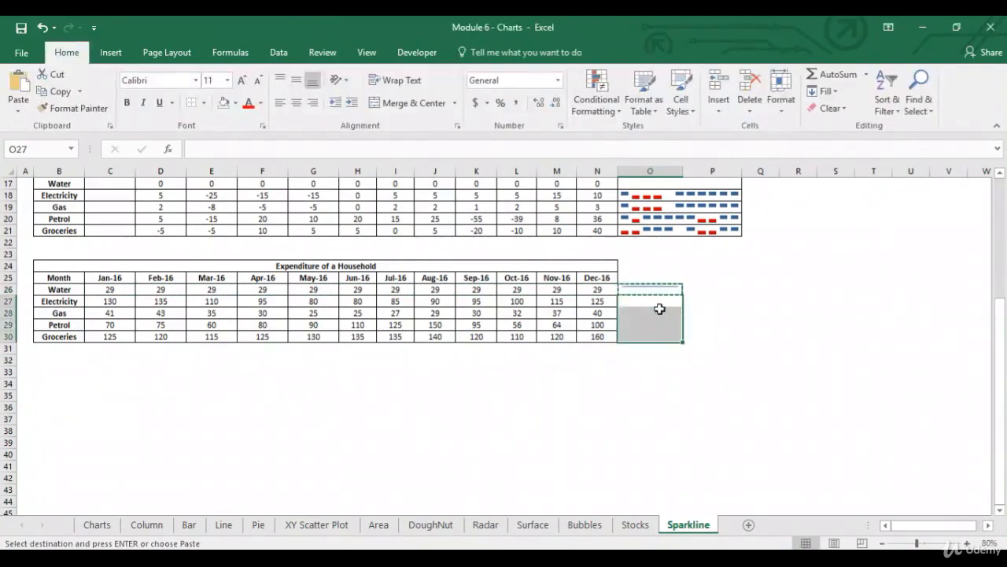
key("ctrl+v")
key("Escape")
Step: Apply all borders to the sparkline cells O26:O30 beside the copied table
key("Up")
key("ctrl+shift+Down")
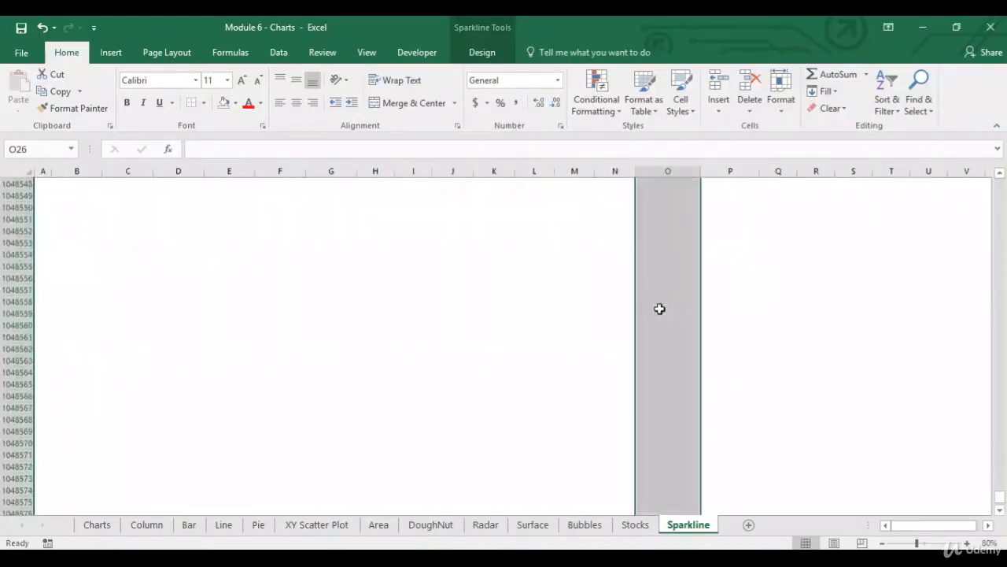
key("Up")
key("Up")
key("Down")
key("Down")
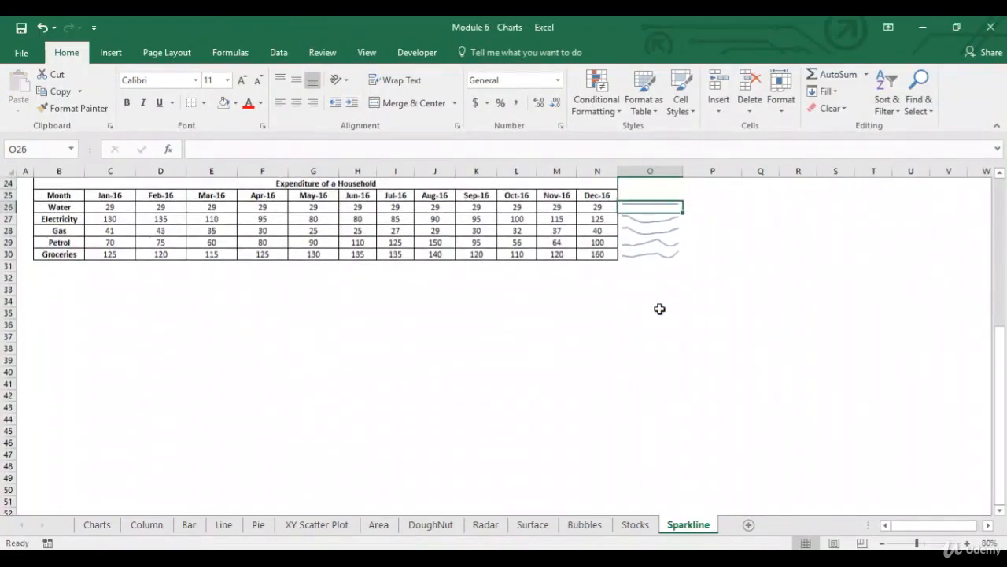
key("shift+Down")
key("shift+Down")
key("shift+Down")
key("shift+Down")
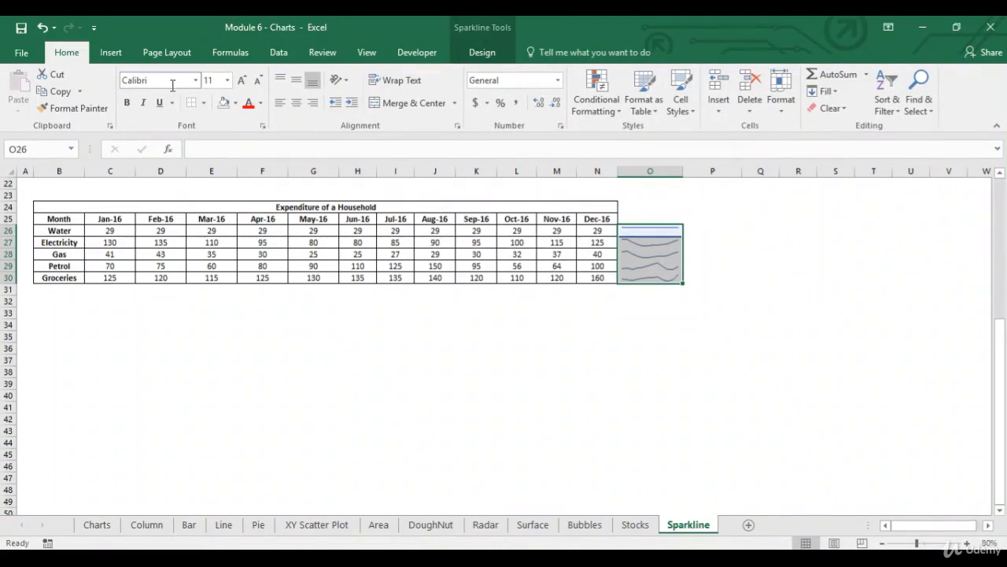
left_click(203, 103)
left_click(237, 227)
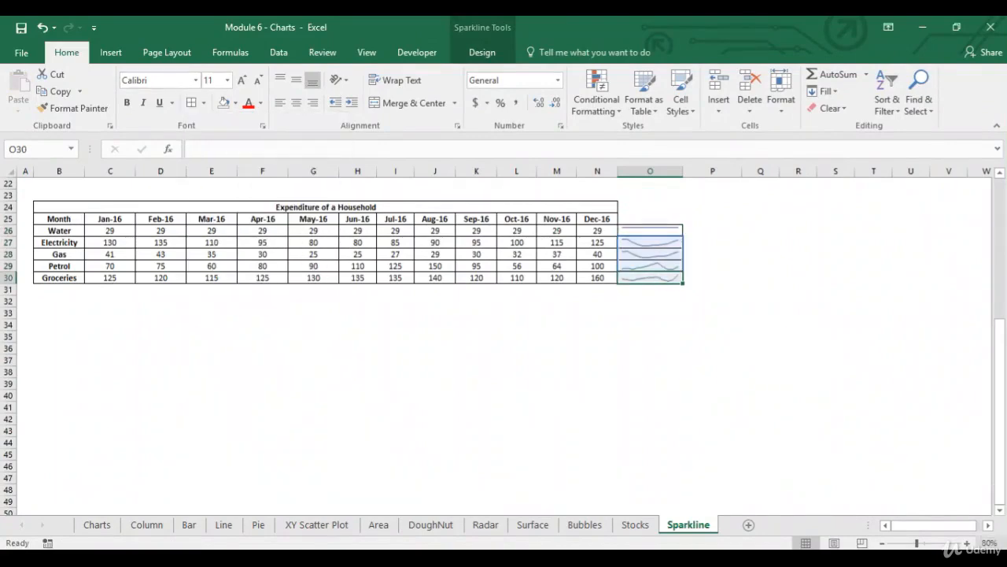
Step: Compare the monthly values in the Water, Electricity and Groceries rows of the copied table with their line sparklines
left_click_drag(917, 543, 926, 543)
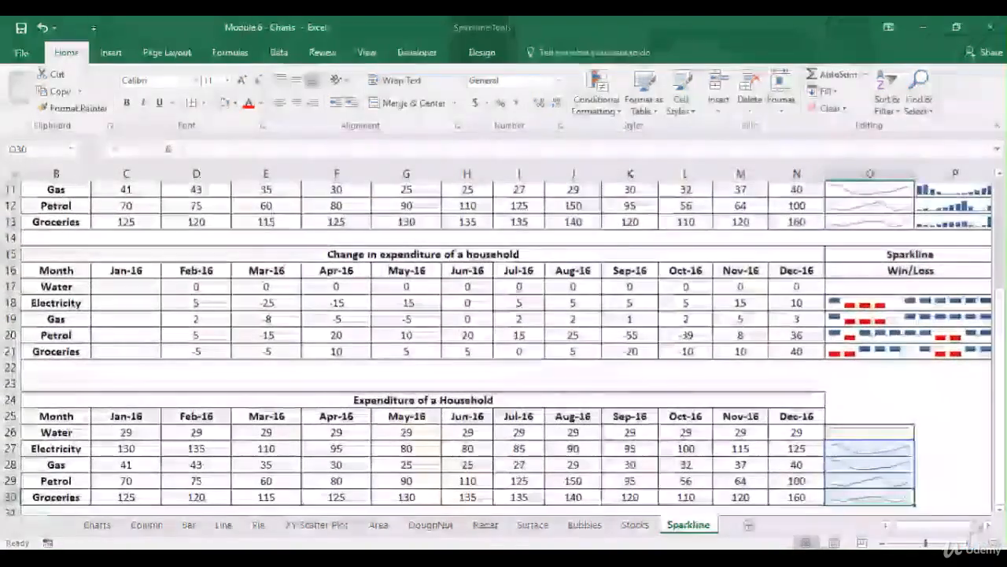
left_click_drag(1002, 501, 1002, 501)
scroll(331, 409, "down", 2)
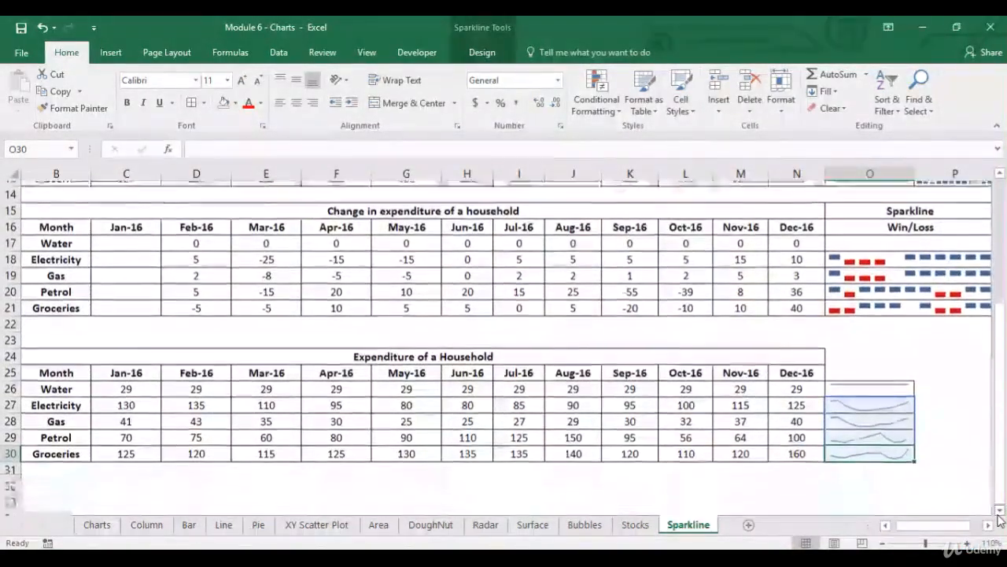
left_click_drag(126, 351, 830, 353)
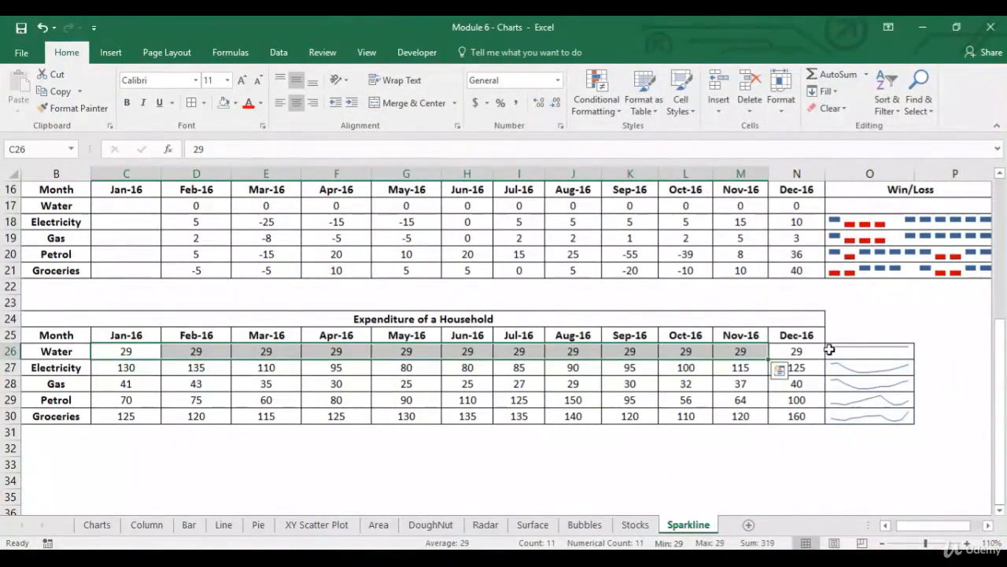
left_click(830, 351)
left_click_drag(132, 367, 641, 369)
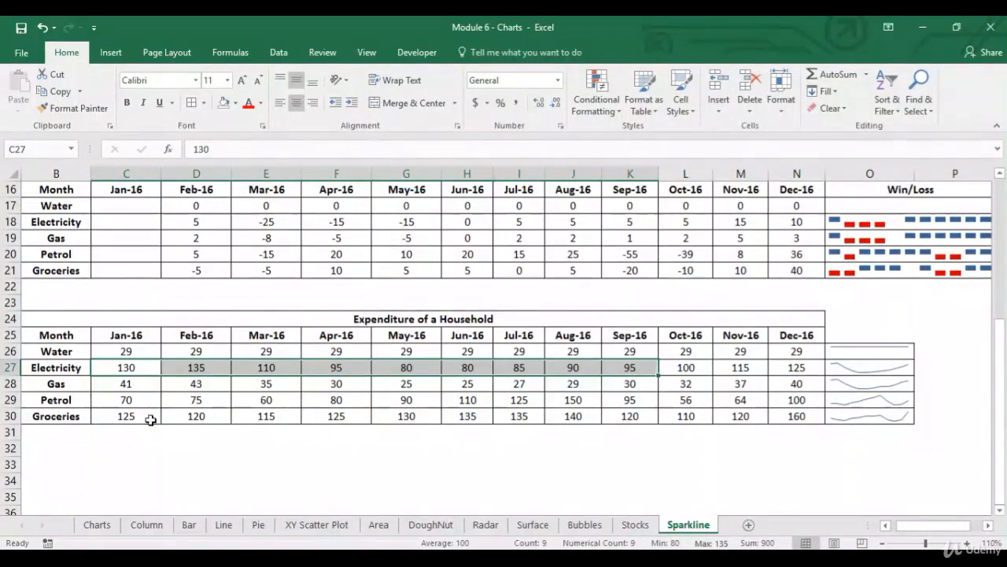
left_click_drag(146, 419, 780, 412)
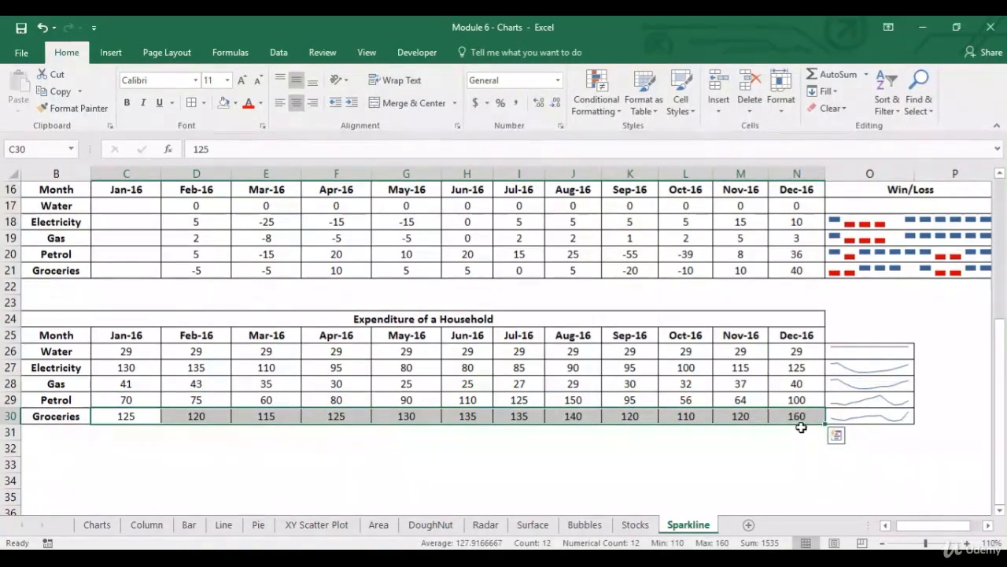
left_click(875, 417)
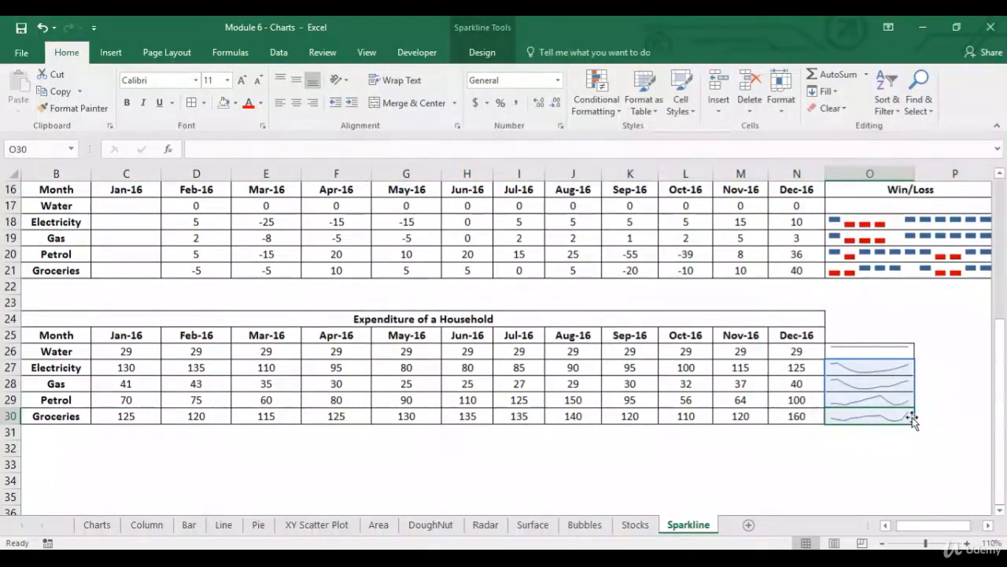
left_click(860, 442)
Step: Replace the Water row's sparkline in O26 with a column sparkline based on the data range C26:N26
left_click(869, 351)
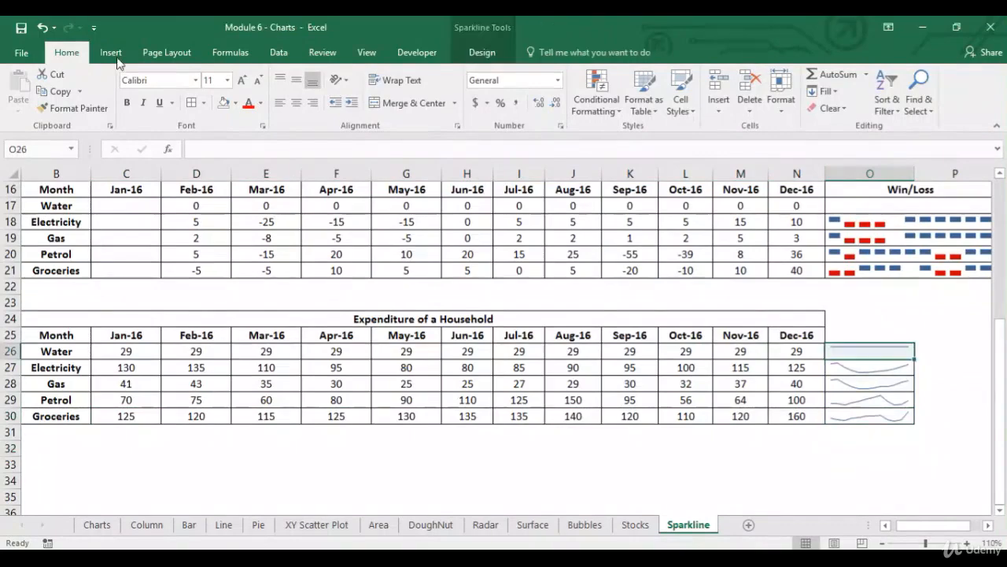
left_click(111, 53)
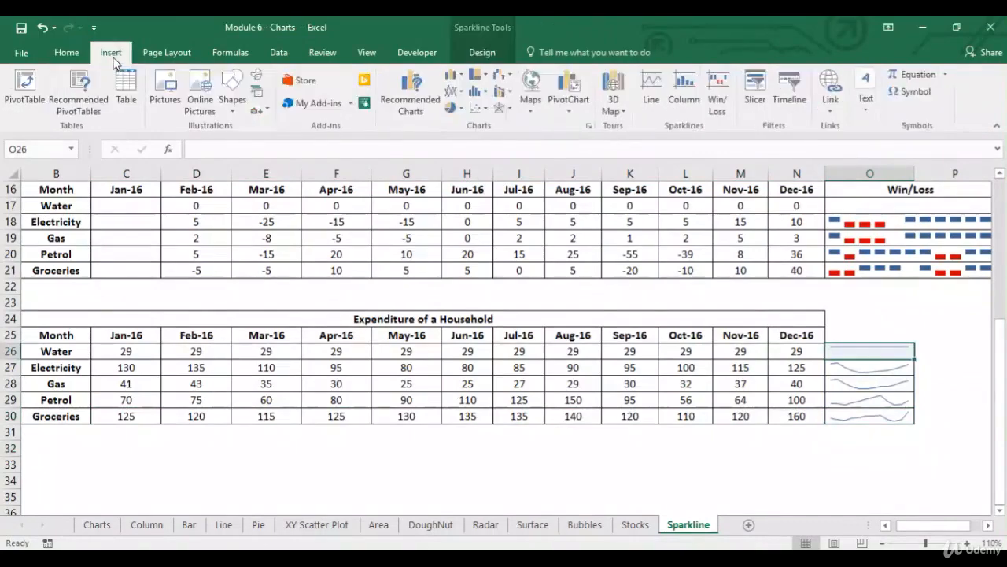
left_click(684, 90)
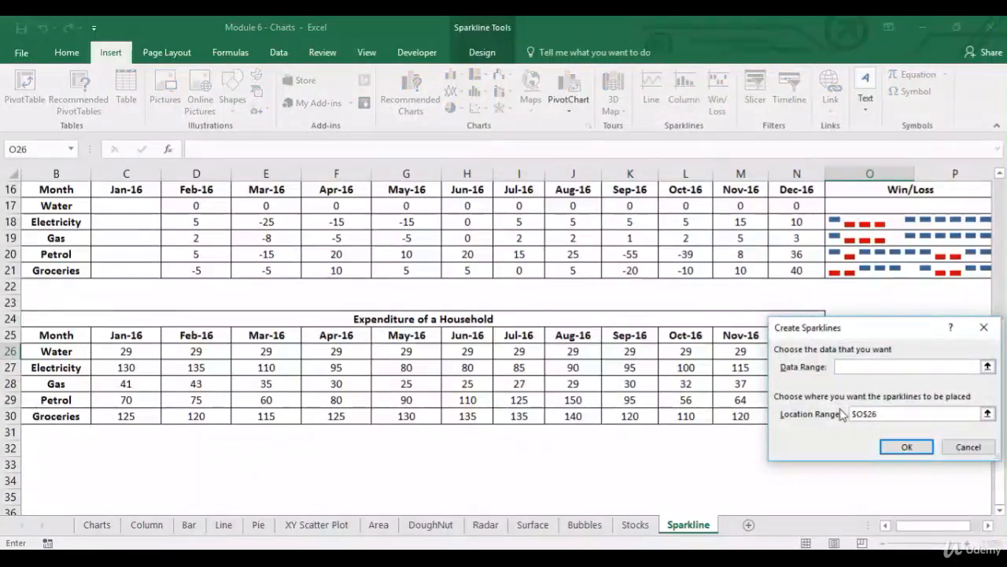
left_click(987, 366)
left_click(142, 354)
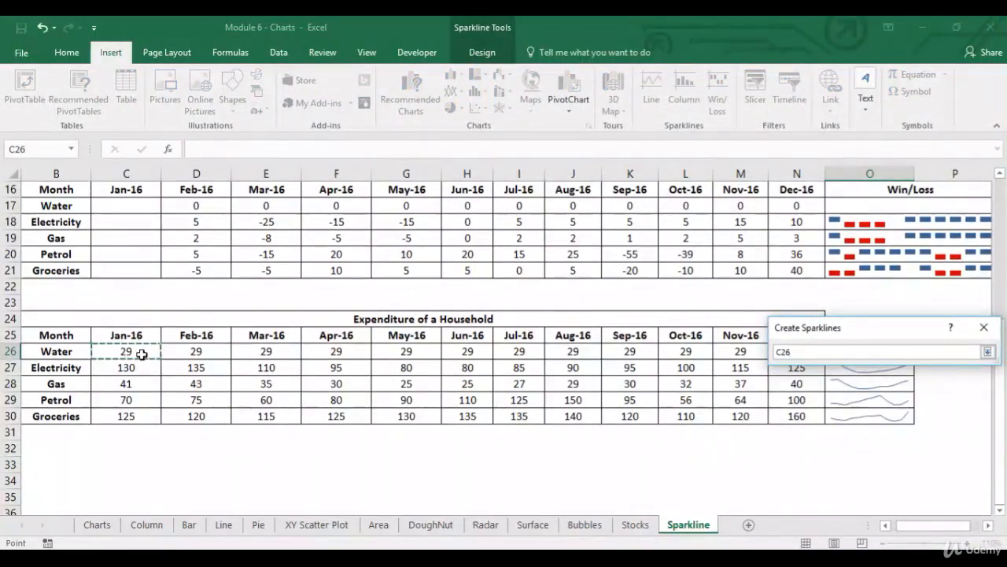
left_click_drag(142, 354, 775, 356)
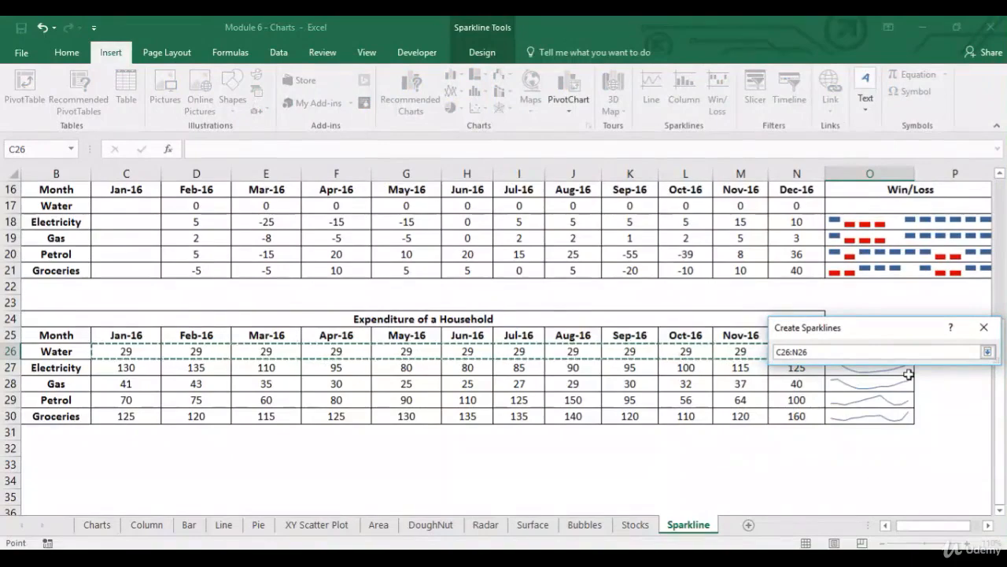
left_click(988, 352)
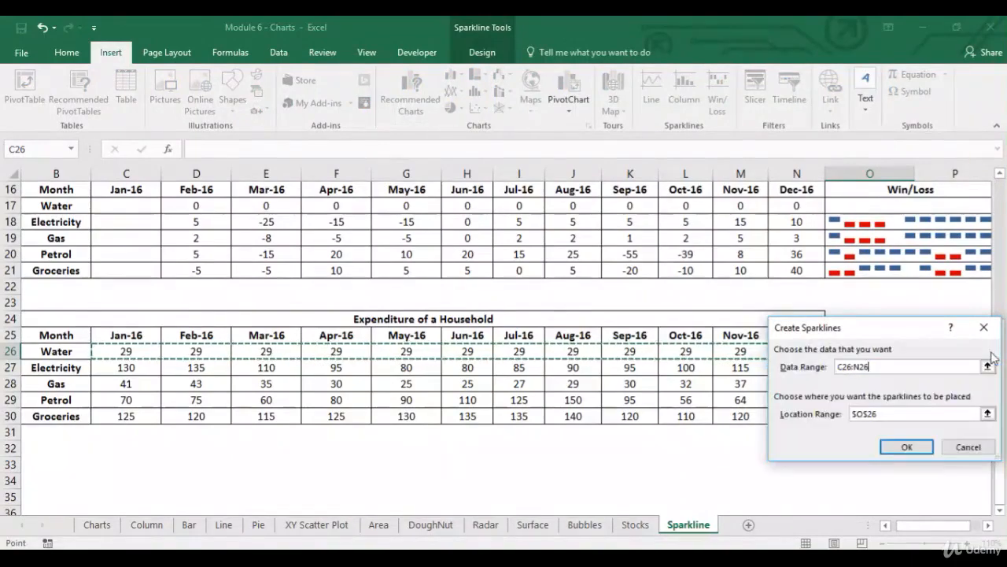
left_click(905, 446)
Step: Copy the column sparkline from O26 over the line sparklines in O27:O30
key("ctrl+c")
key("Down")
key("shift+Down")
key("shift+Down")
key("shift+Down")
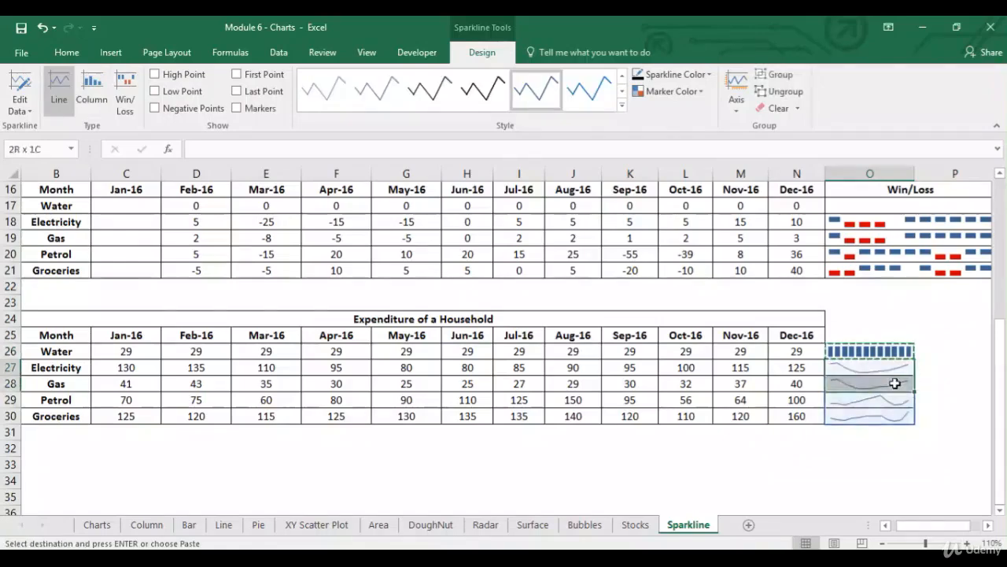
key("ctrl+v")
key("Escape")
key("Up")
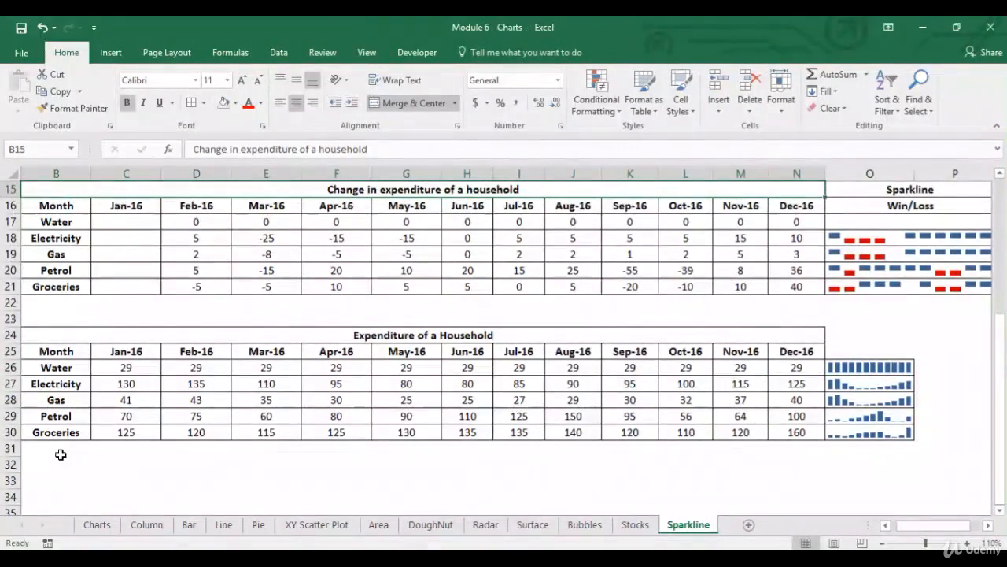
Step: Examine the Water row of the change-in-expenditure table against its monthly values in the copied table and its win/loss sparkline
key("shift+Down")
key("shift+Down")
key("shift+Down")
key("shift+Down")
key("shift+Down")
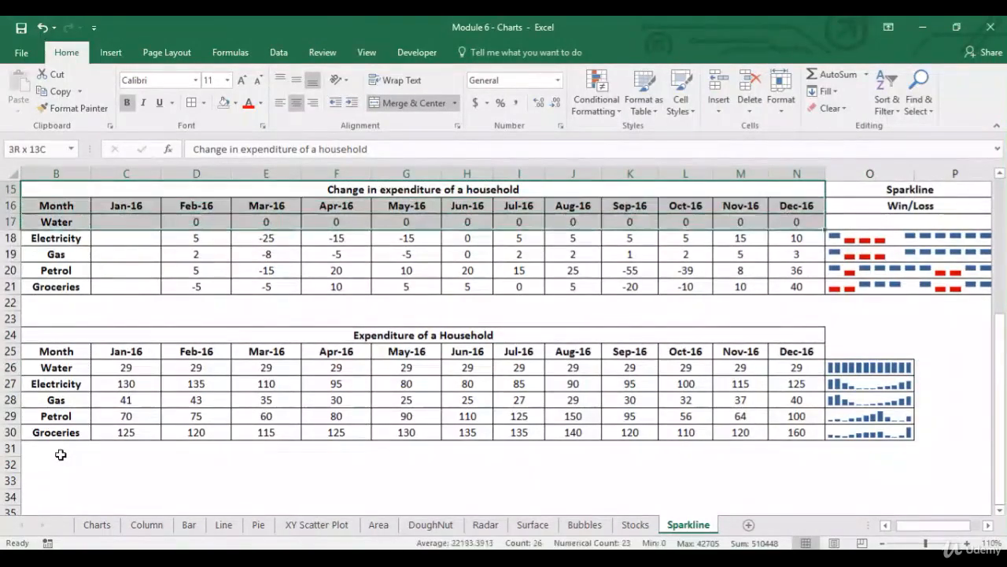
key("Up")
key("Up")
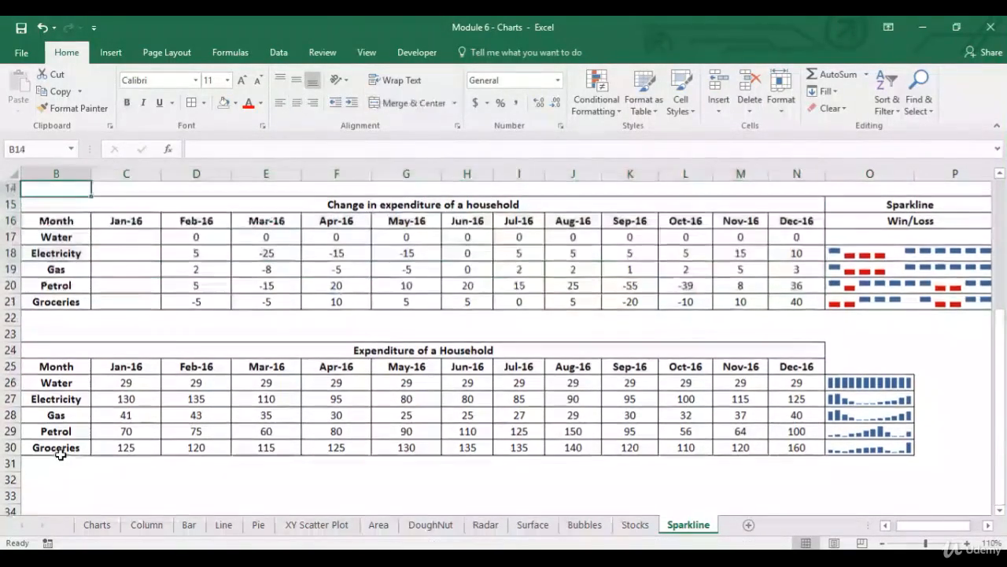
key("Down")
key("Down")
key("Down")
key("Down")
key("Right")
key("Right")
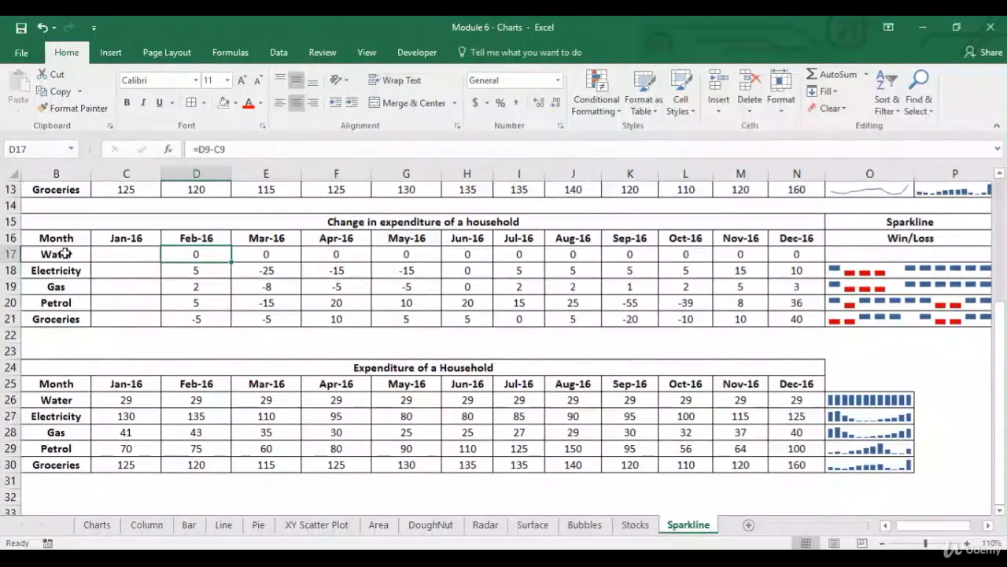
left_click_drag(197, 399, 722, 395)
left_click(826, 255)
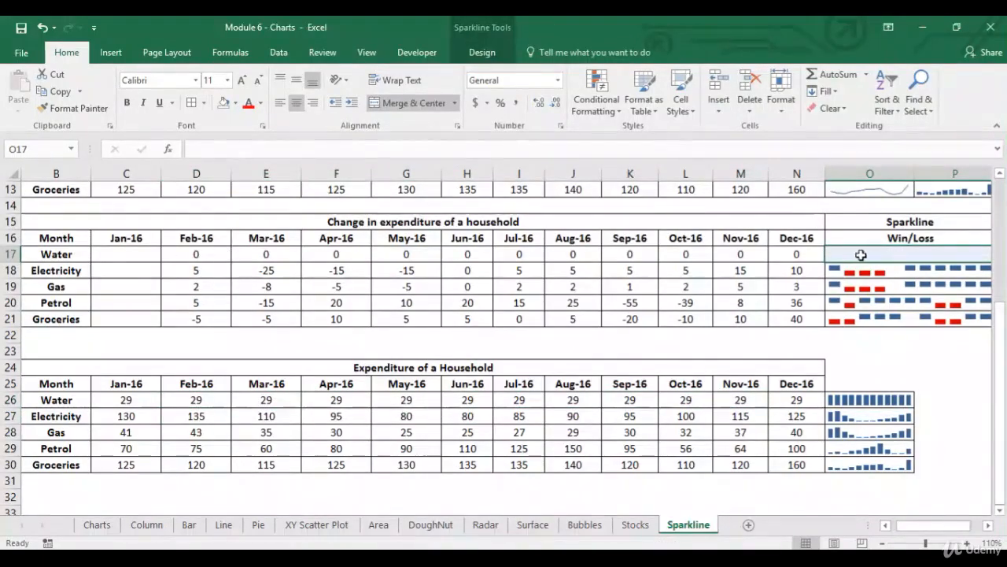
Step: Compare the Electricity row's February to June changes with its monthly expenditures and with its win/loss sparkline
left_click(193, 270)
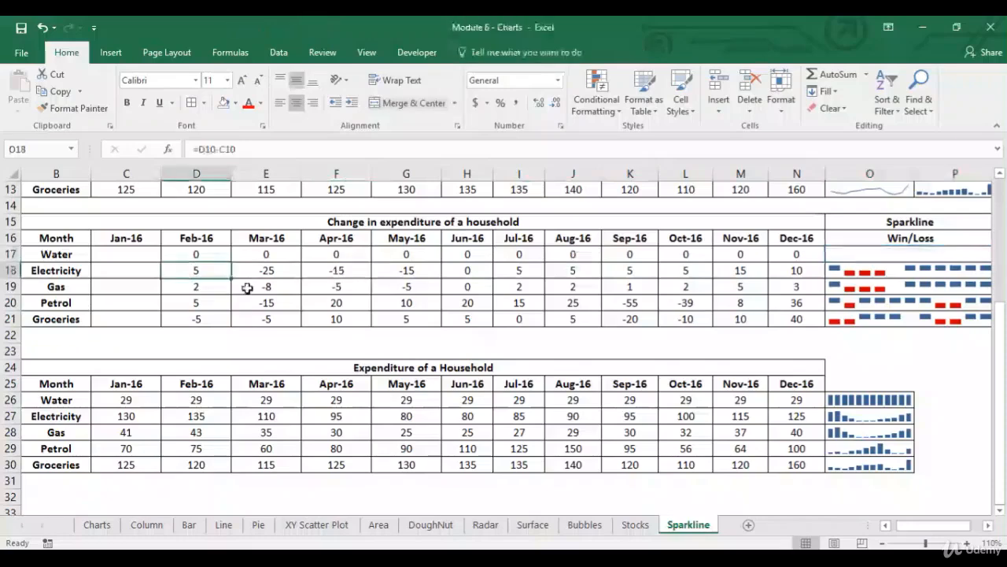
left_click(159, 418)
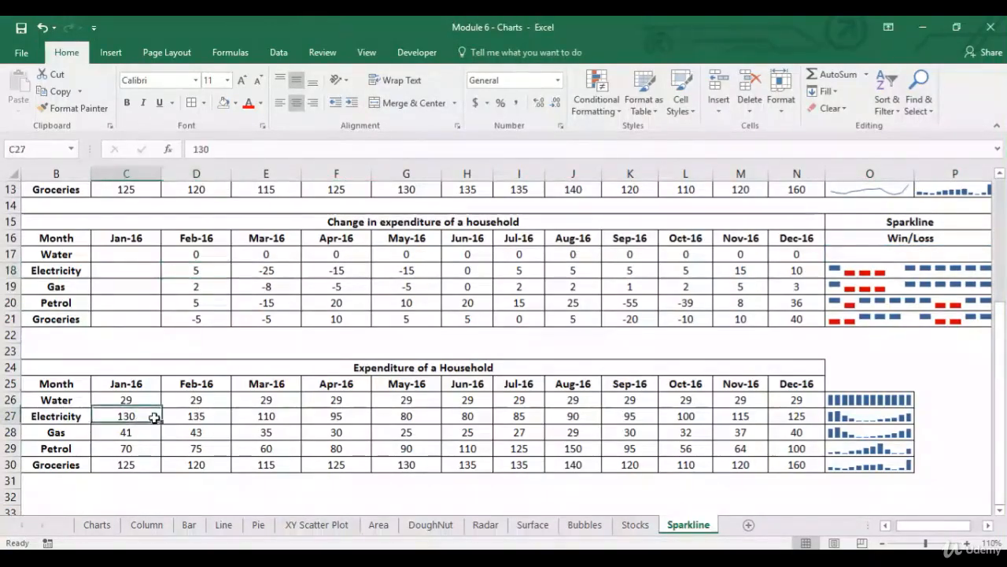
left_click(195, 416)
left_click(211, 270)
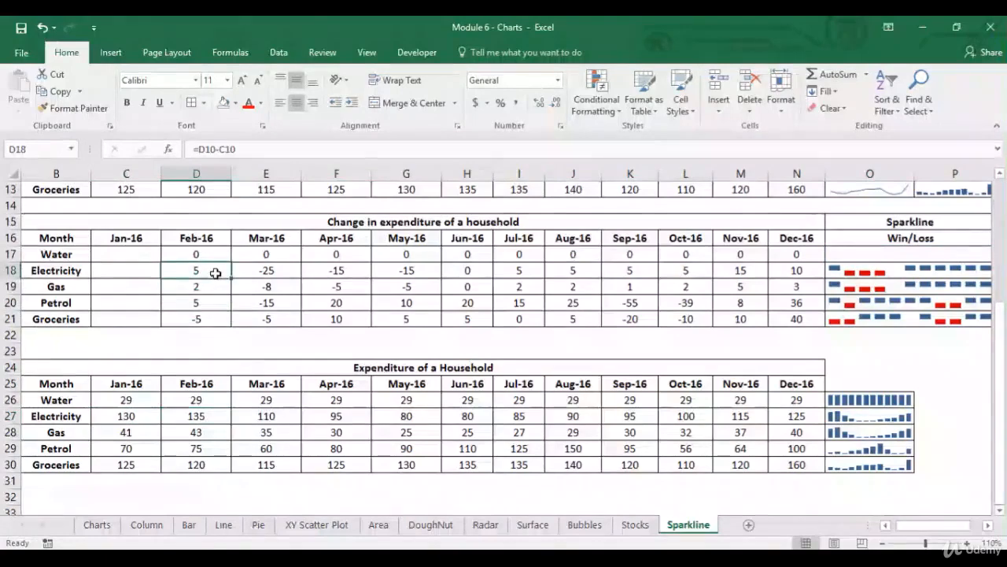
left_click(209, 416)
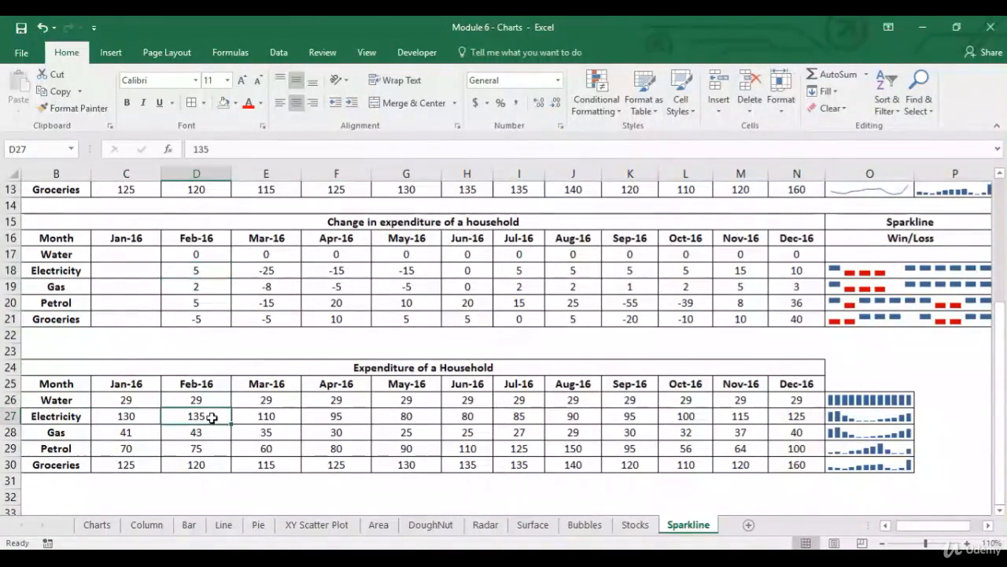
left_click(285, 419)
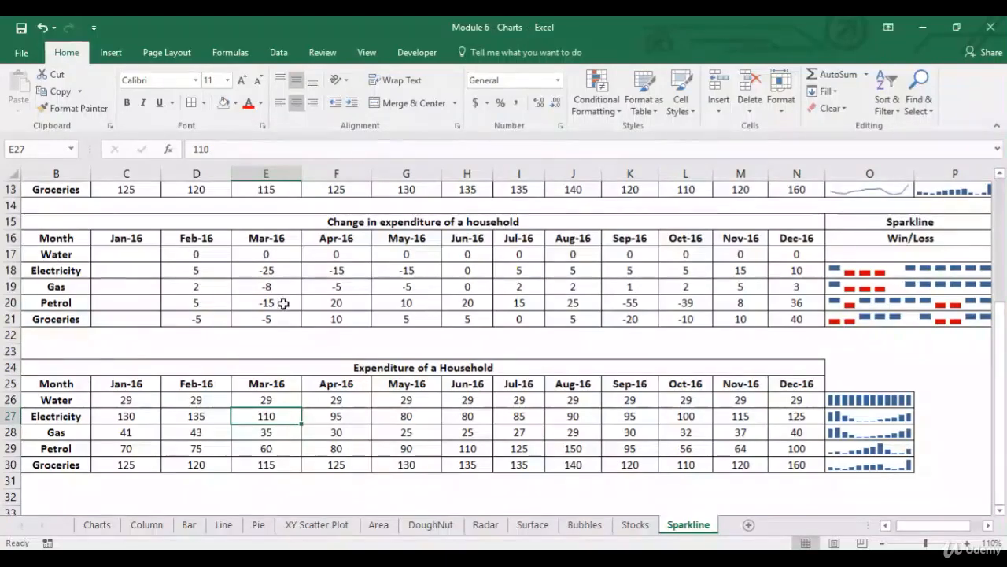
left_click(291, 272)
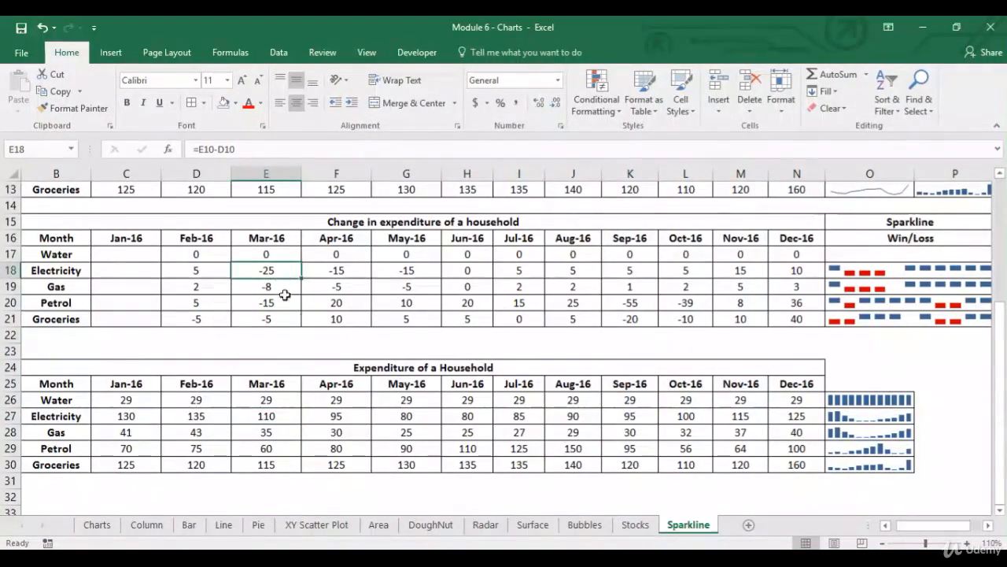
left_click(835, 319)
left_click(347, 273)
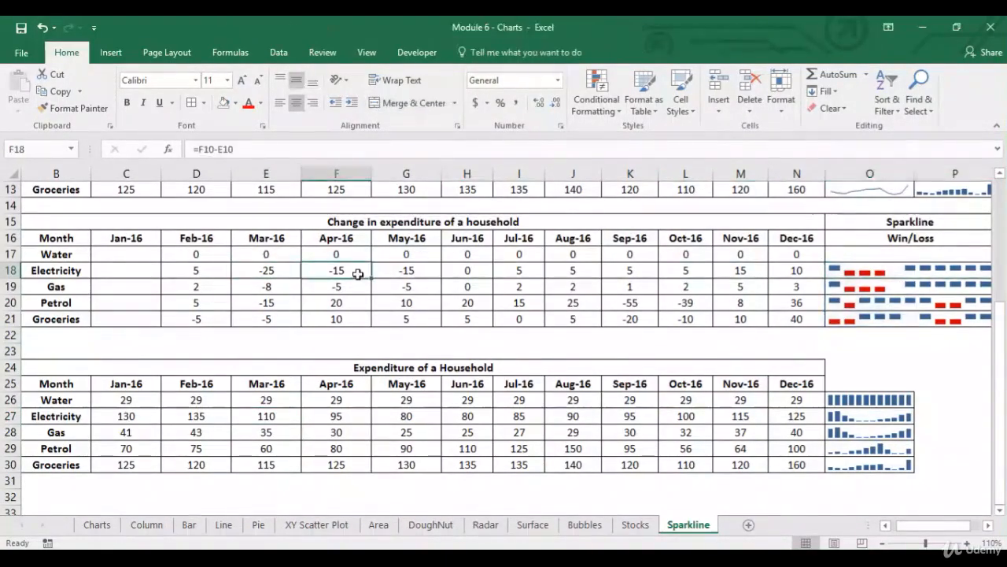
left_click(403, 274)
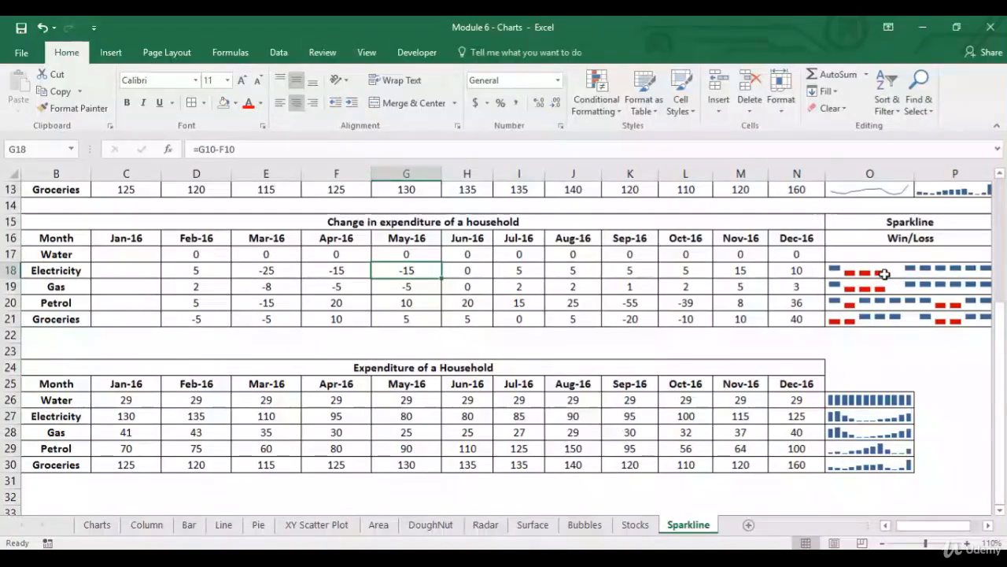
left_click(477, 273)
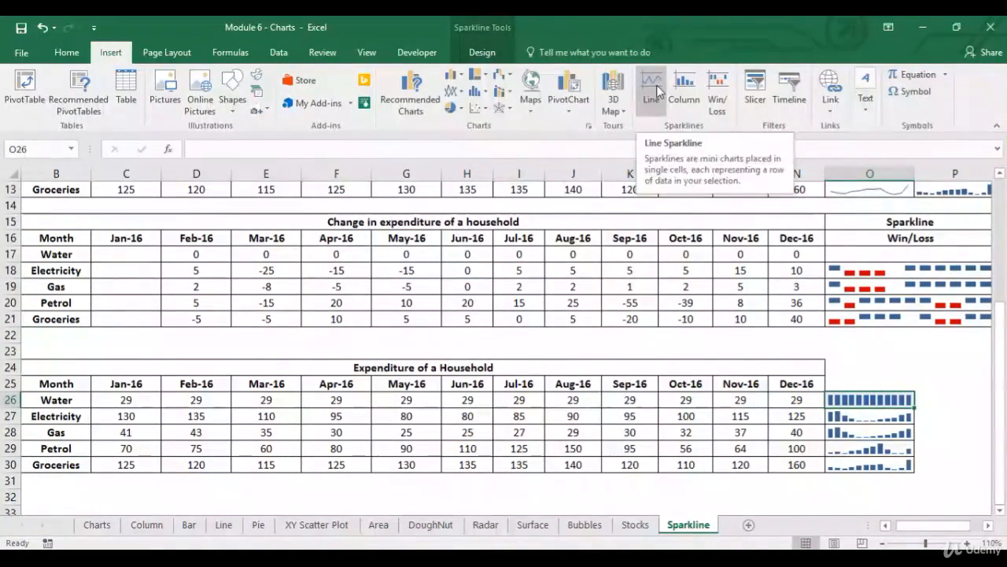
Step: Replace the Water row's column sparkline in O26 with a line sparkline based on the data range C26:N26
left_click(652, 86)
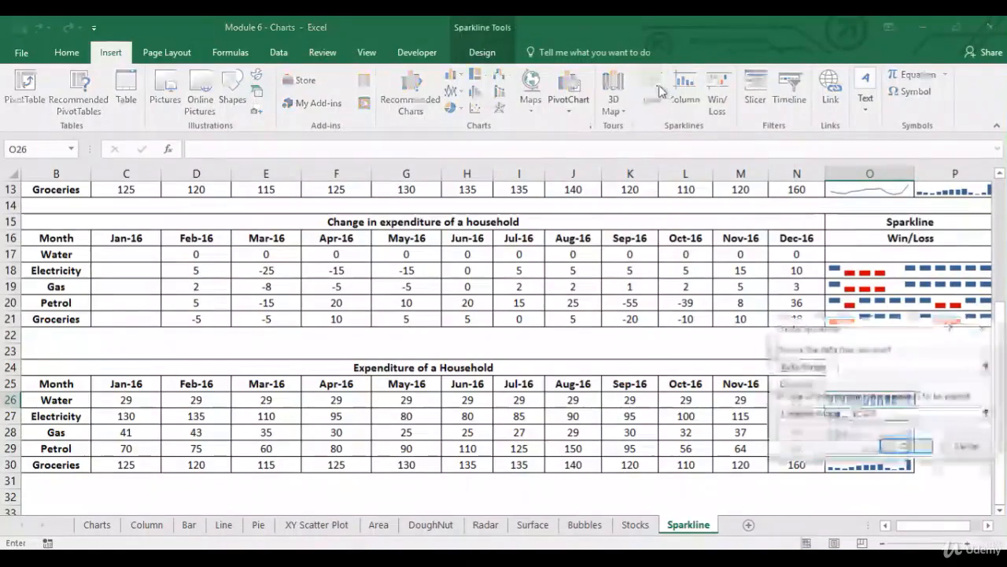
left_click(156, 401)
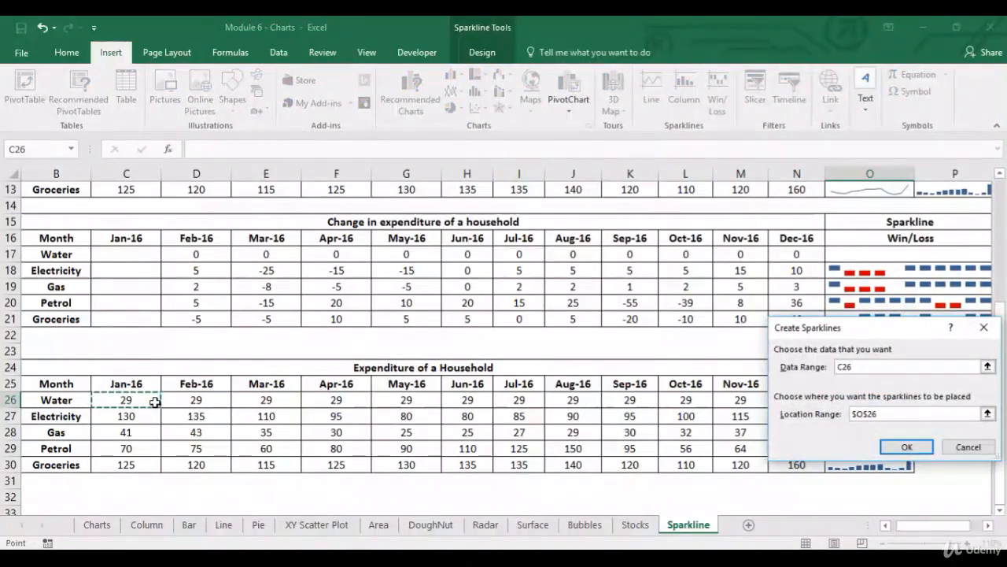
key("ctrl+shift+Right")
key("Return")
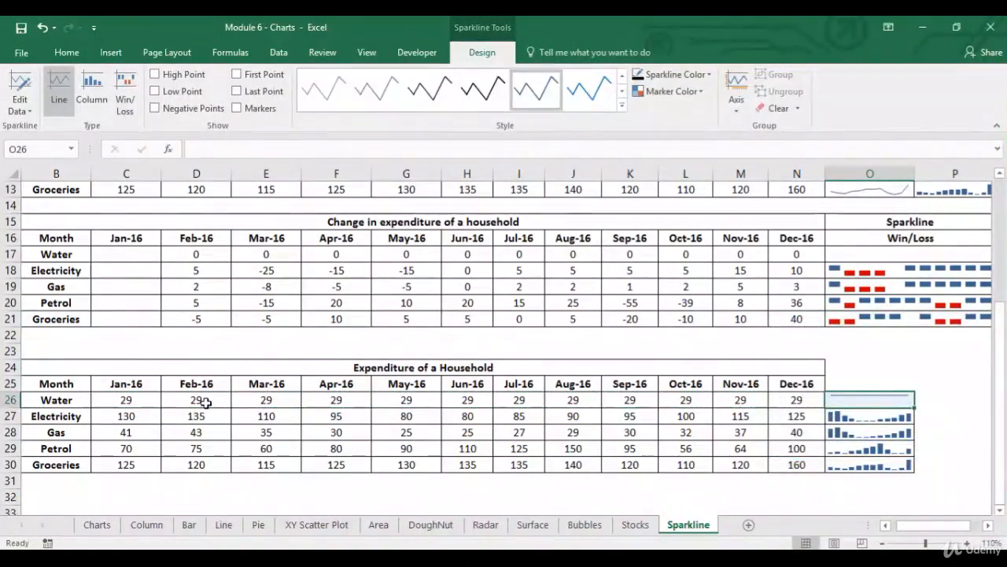
Step: Copy the line sparkline from O26 over the column sparklines in O27:O30
key("ctrl+c")
key("Down")
key("shift+Down")
key("shift+Down")
key("shift+Down")
key("ctrl+v")
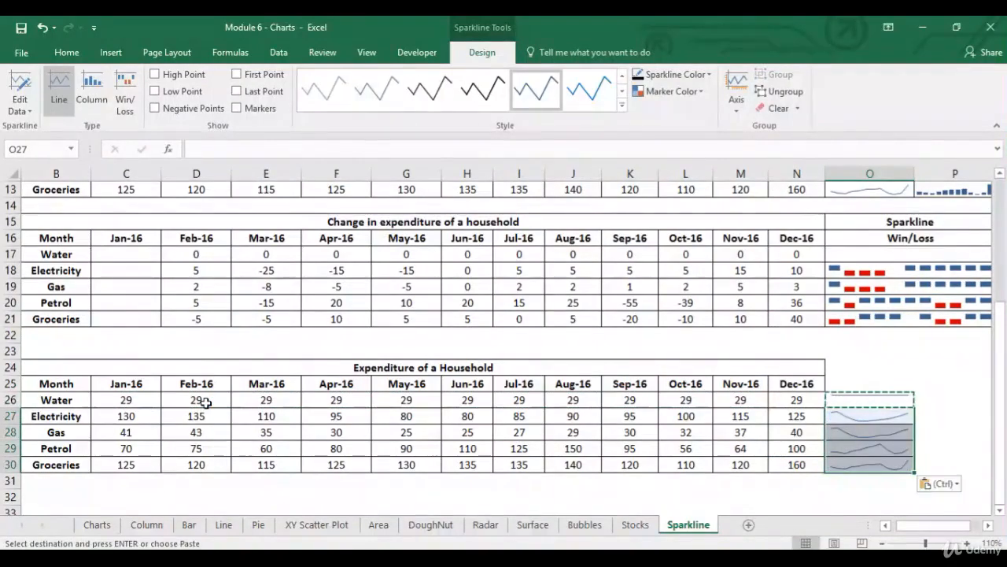
key("Escape")
Step: Show the high and low points on the sparklines in O27:O30 and color the low points dark gold
left_click(870, 417)
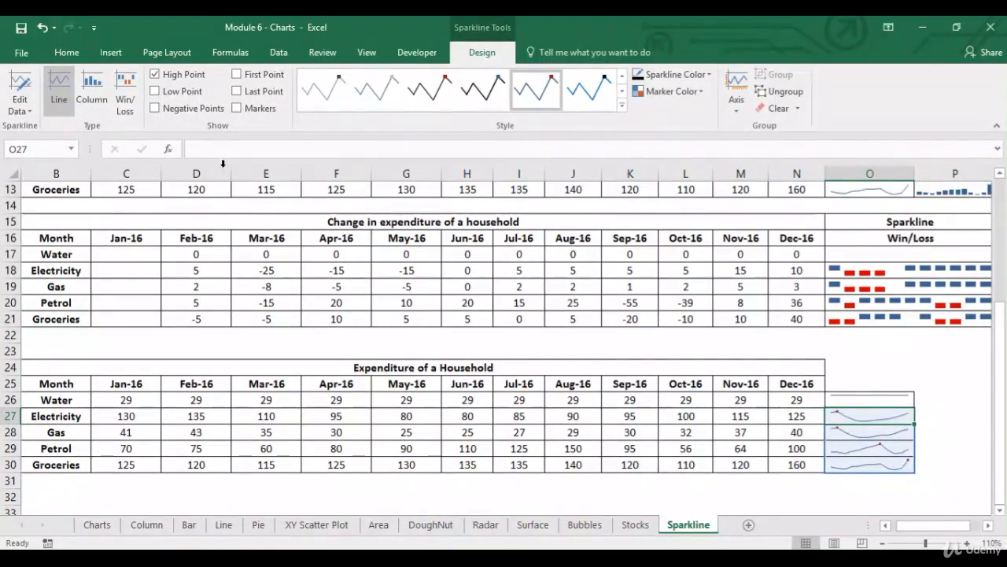
left_click(158, 97)
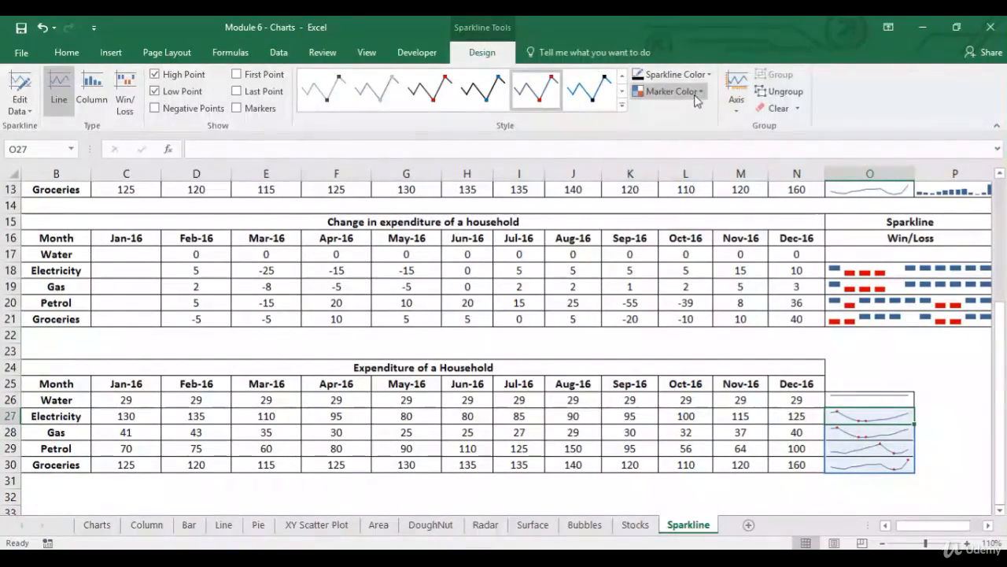
left_click(669, 92)
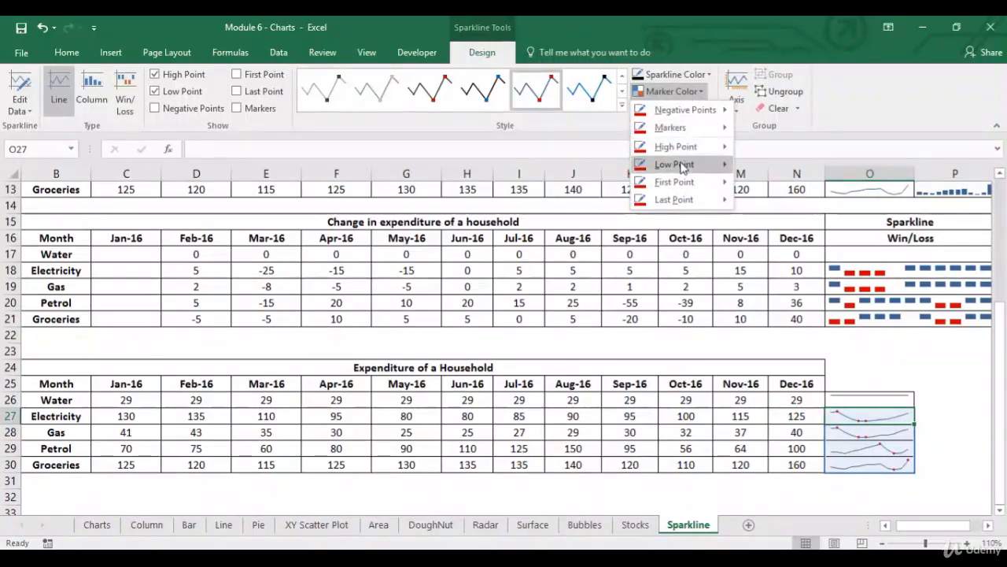
mouse_move(712, 164)
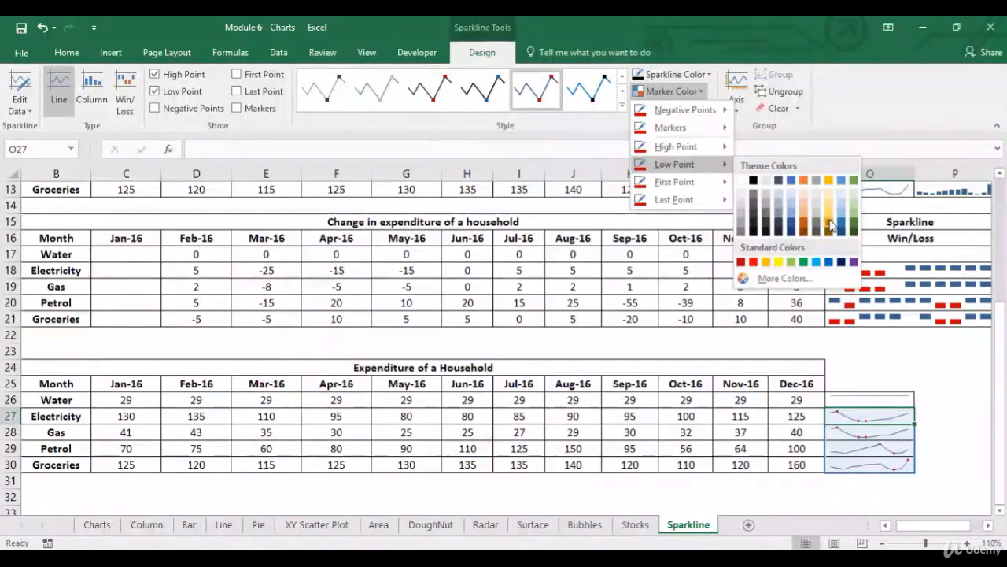
left_click(831, 225)
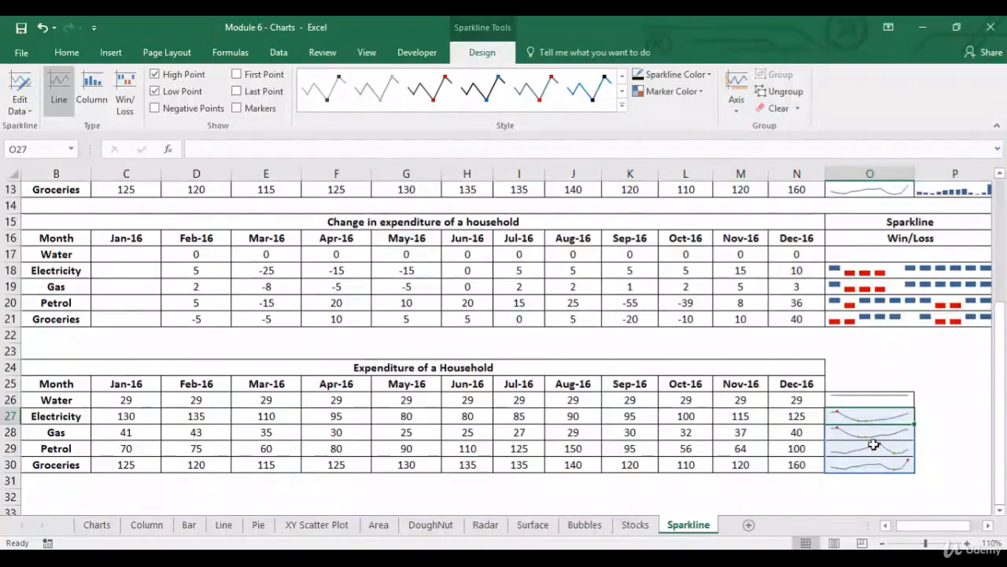
Step: Try markers on the O27:O30 sparklines, remove them again, and apply a gold line style to the group
left_click(236, 110)
left_click(234, 108)
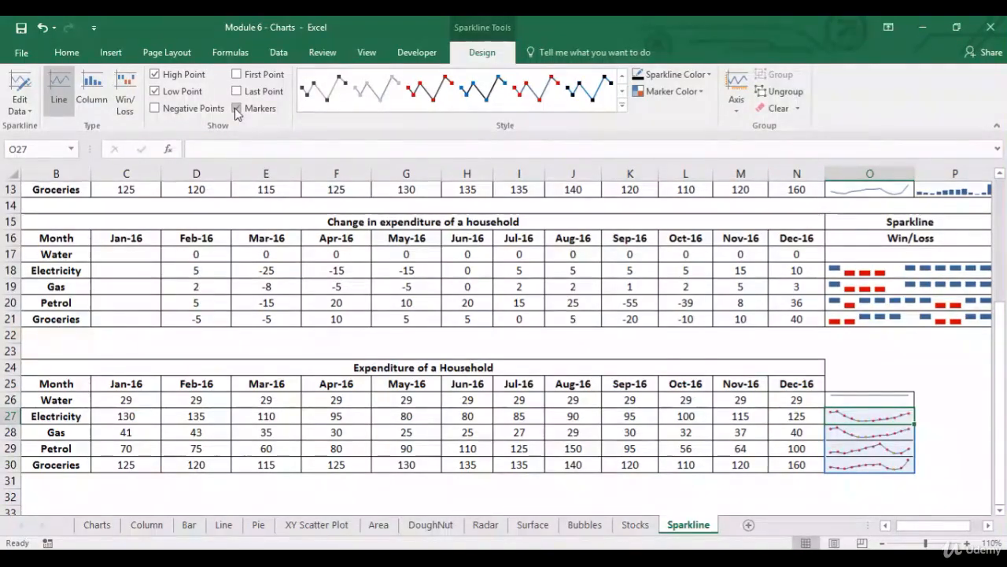
left_click(622, 105)
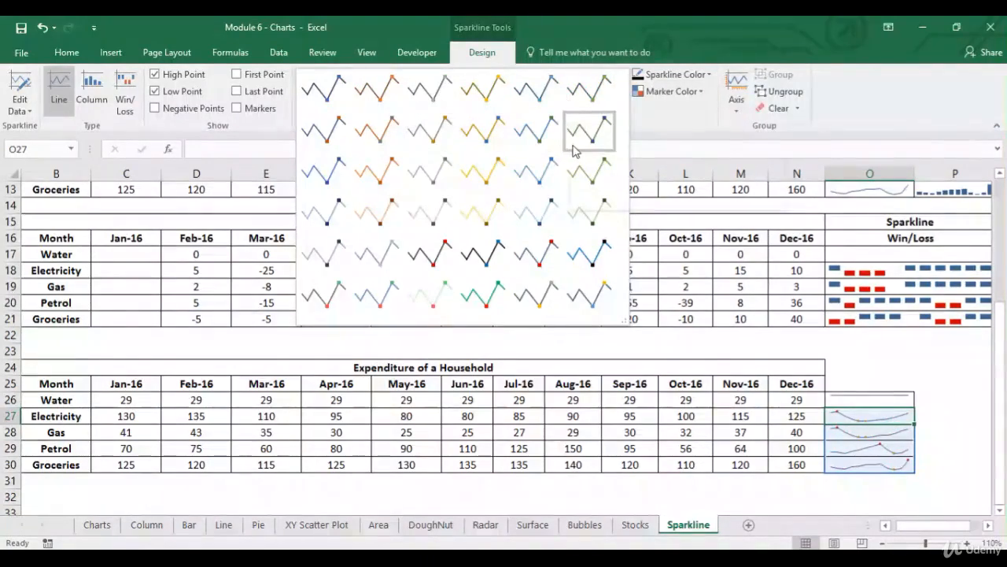
left_click(483, 132)
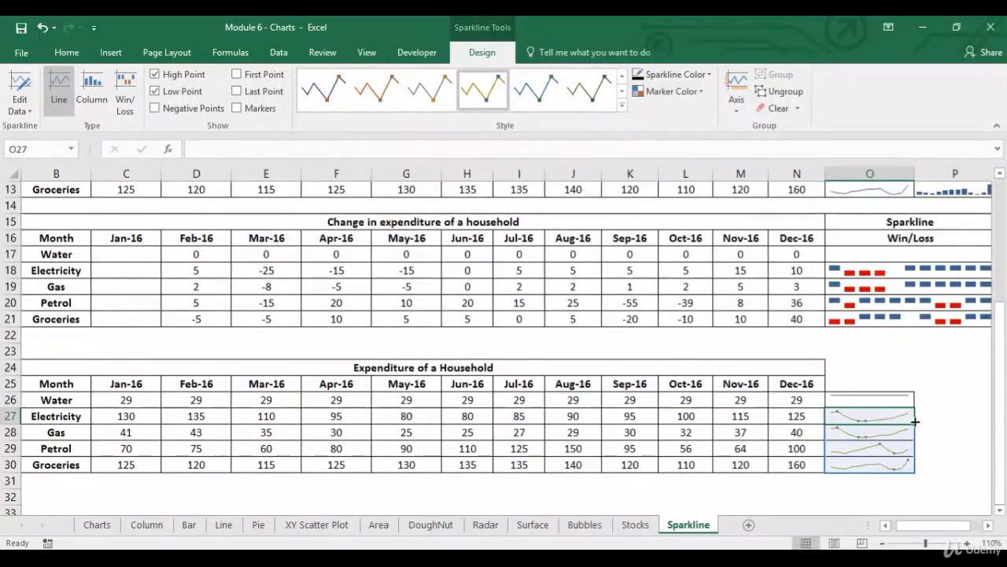
Step: Browse the styles for the Water sparkline in O26 and view the axis options for the O27:O30 sparkline group
left_click(851, 384)
left_click(872, 401)
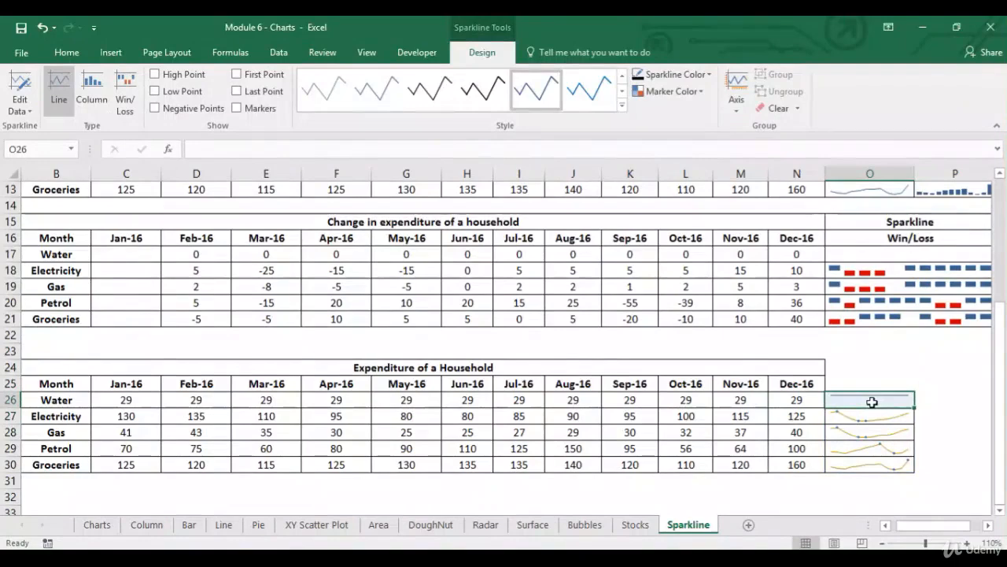
left_click(623, 93)
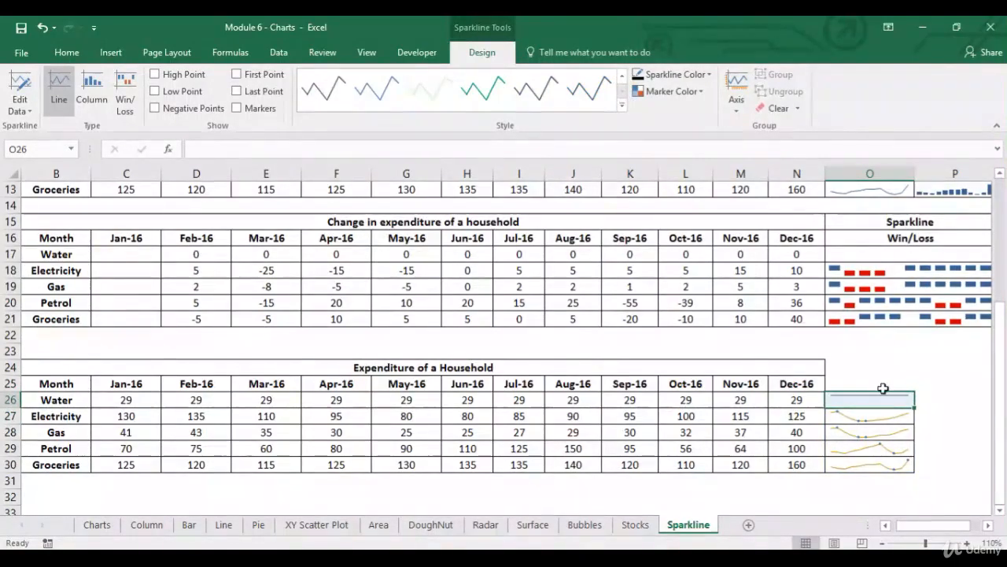
left_click(873, 412)
left_click(740, 114)
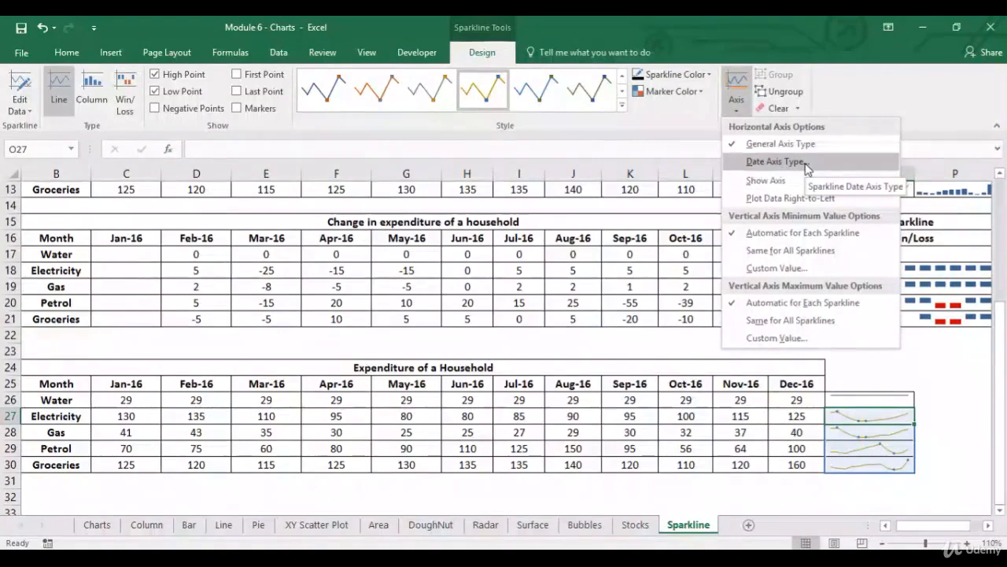
Step: Copy the expenditure table B25:N30 without its title row to B32 below it
scroll(59, 316, "down", 2)
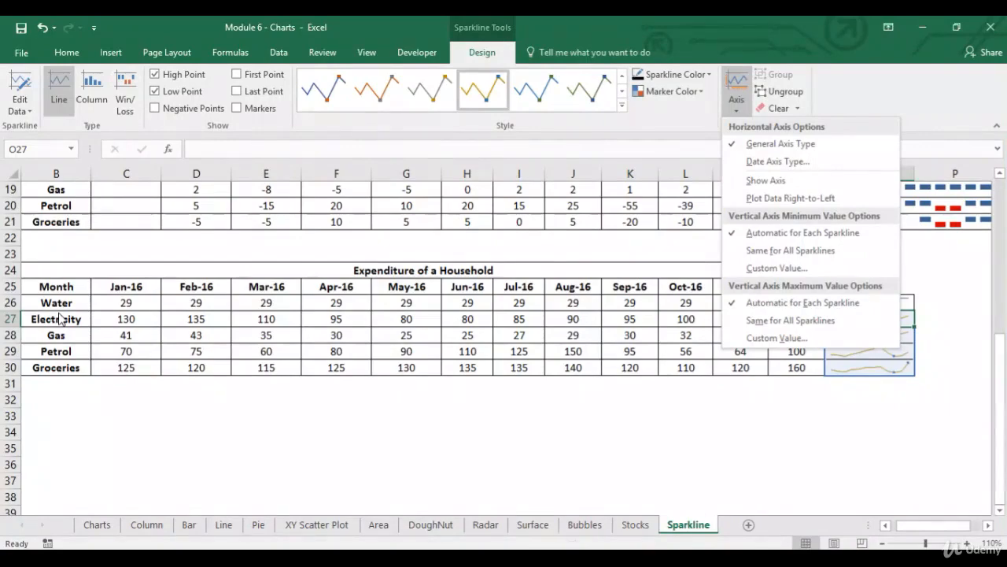
left_click(60, 318)
left_click_drag(56, 287, 810, 362)
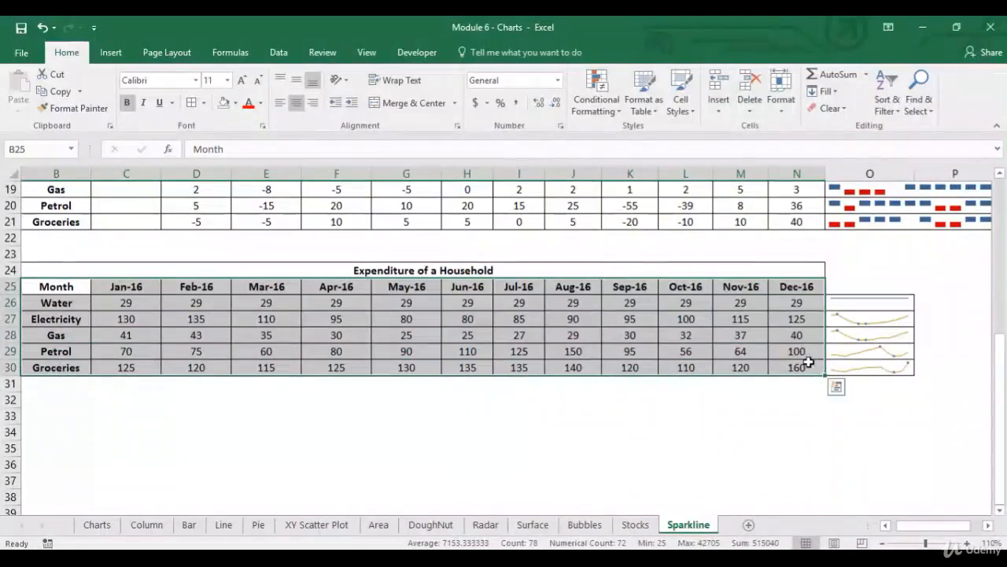
key("ctrl+c")
left_click(47, 400)
key("ctrl+v")
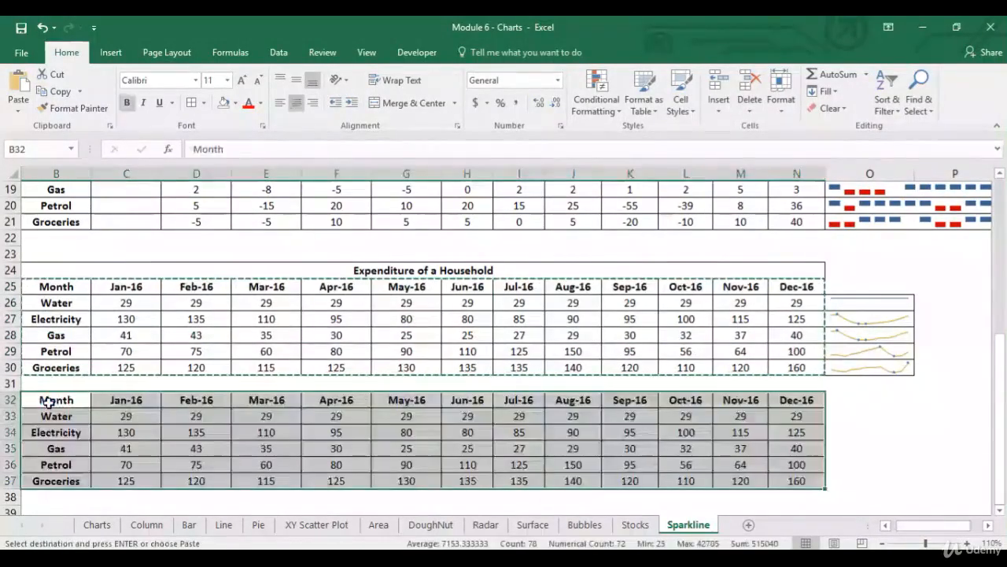
key("Escape")
Step: Move the Jul-16 to Dec-16 block I32:N37 to H32, overwriting the Jun-16 column of the new table
left_click(536, 402)
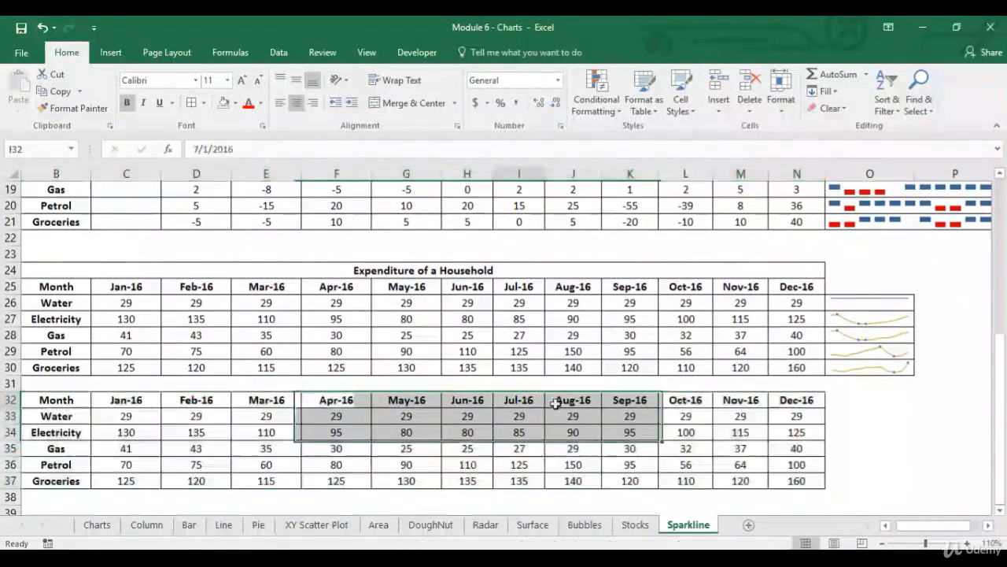
left_click_drag(556, 403, 792, 479)
key("ctrl+c")
key("Left")
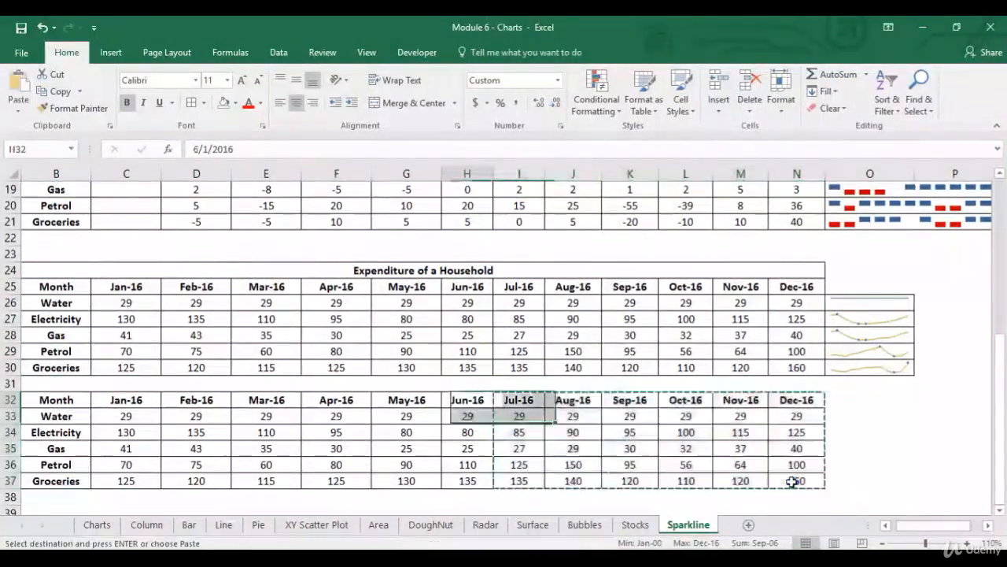
key("ctrl+v")
key("Left")
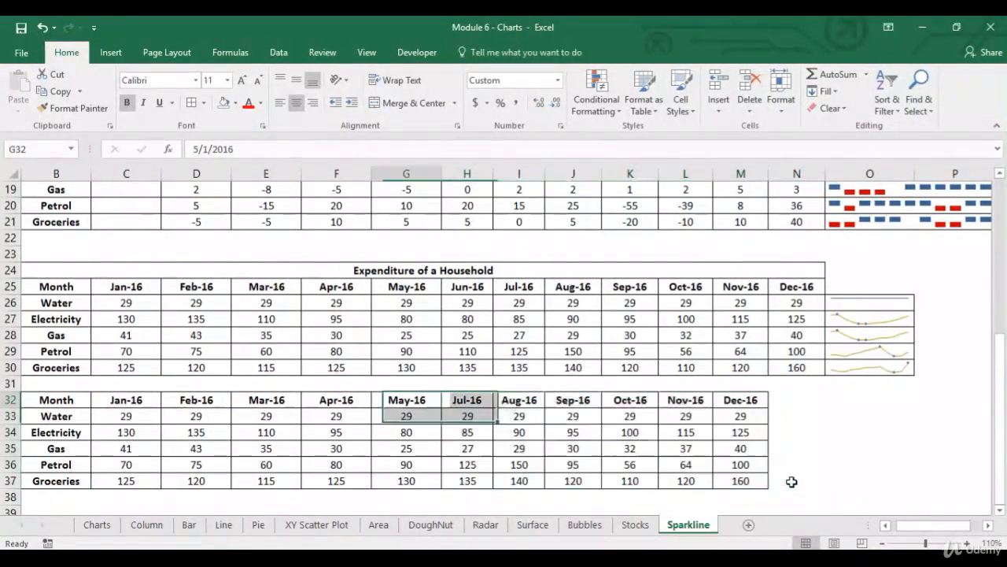
left_click(781, 428)
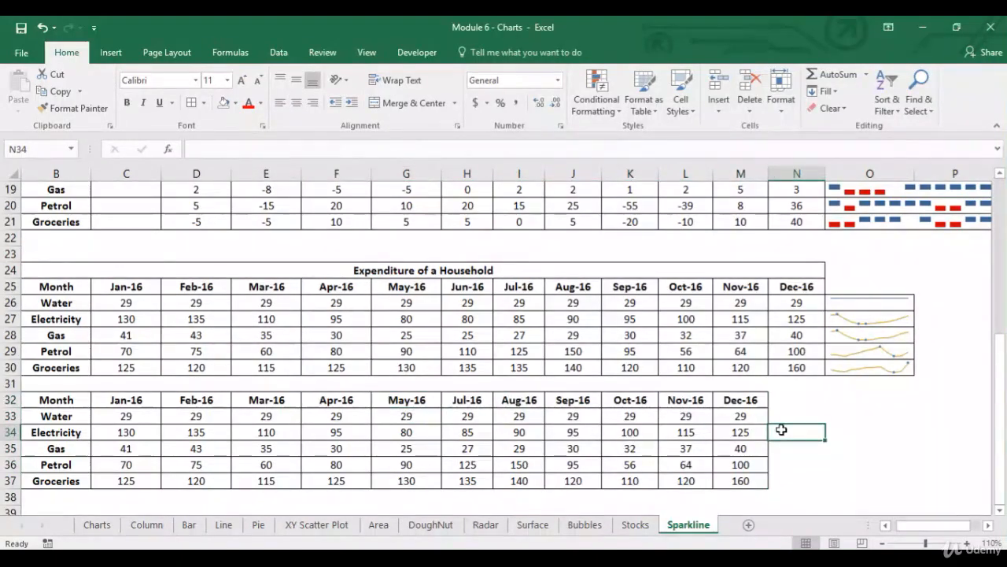
Step: Insert a column sparkline in N34 for the Electricity values C34:M34 of the lower table
left_click(111, 52)
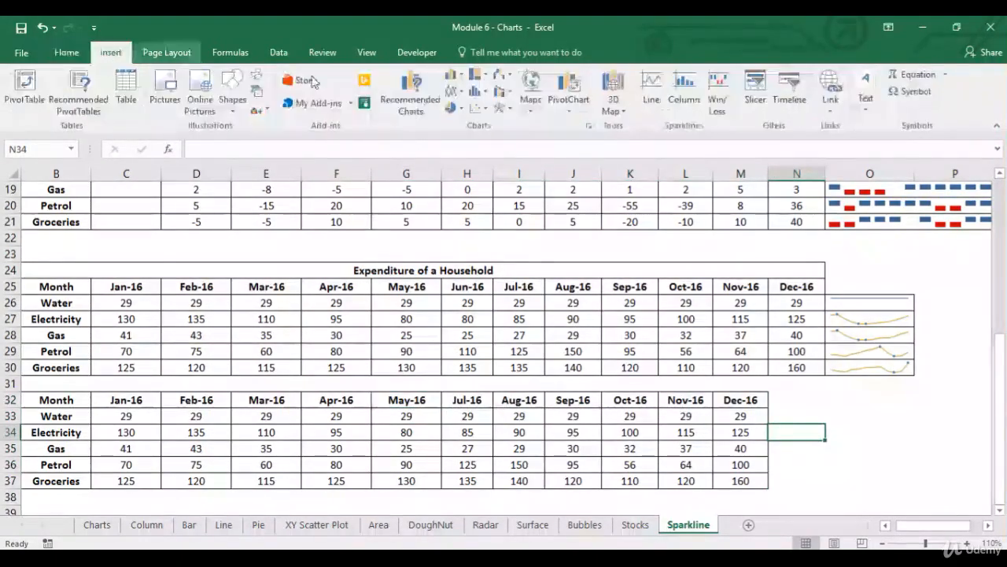
left_click(684, 87)
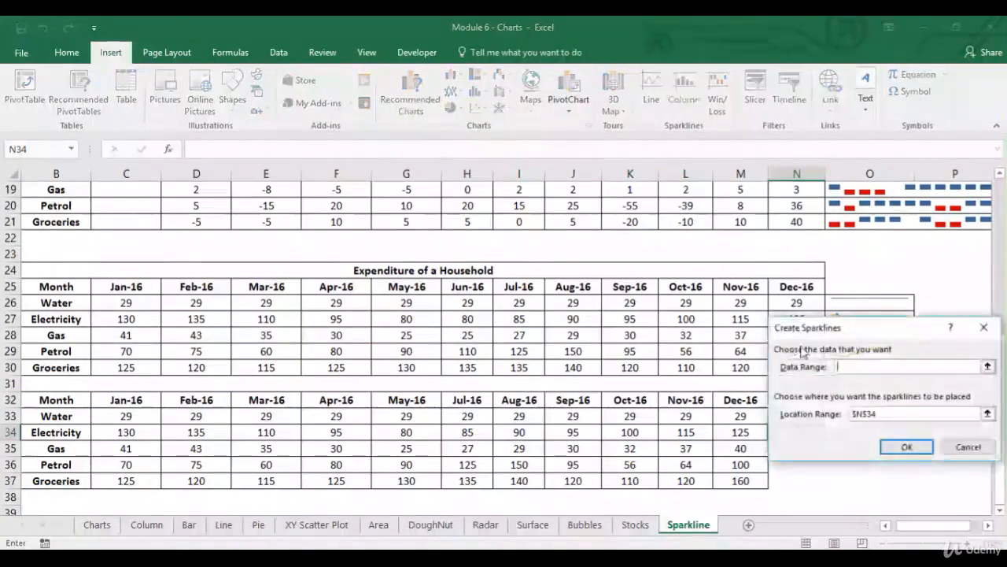
left_click_drag(123, 425, 740, 432)
key("Return")
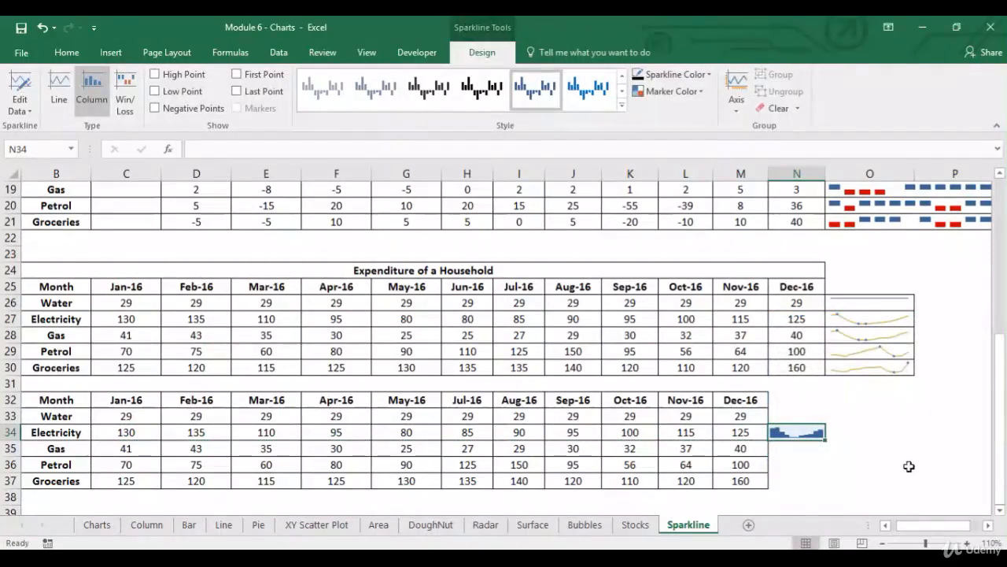
left_click(814, 466)
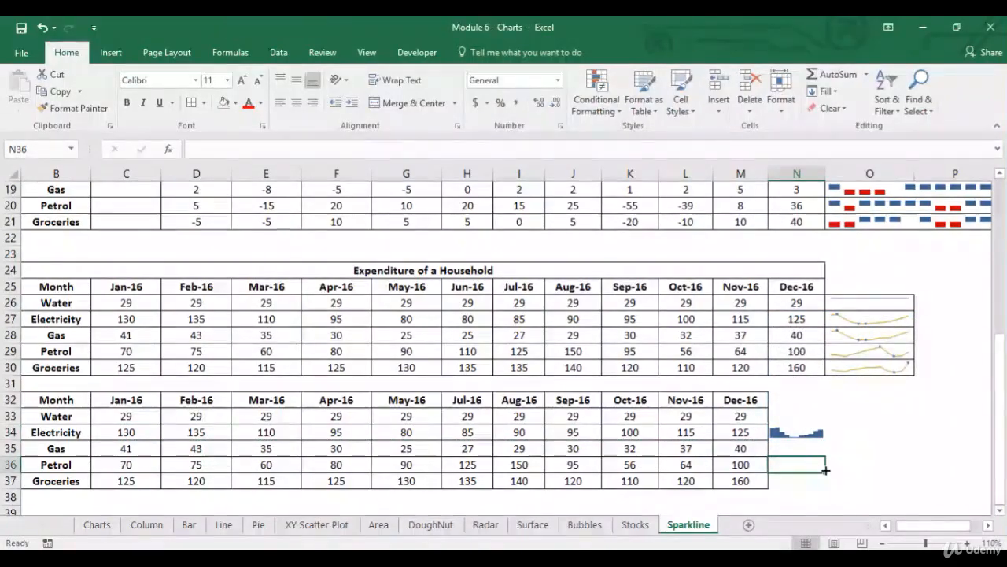
Step: Try a date axis for the N34 sparkline based on the month headings C32:M32, and undo it again
left_click(801, 432)
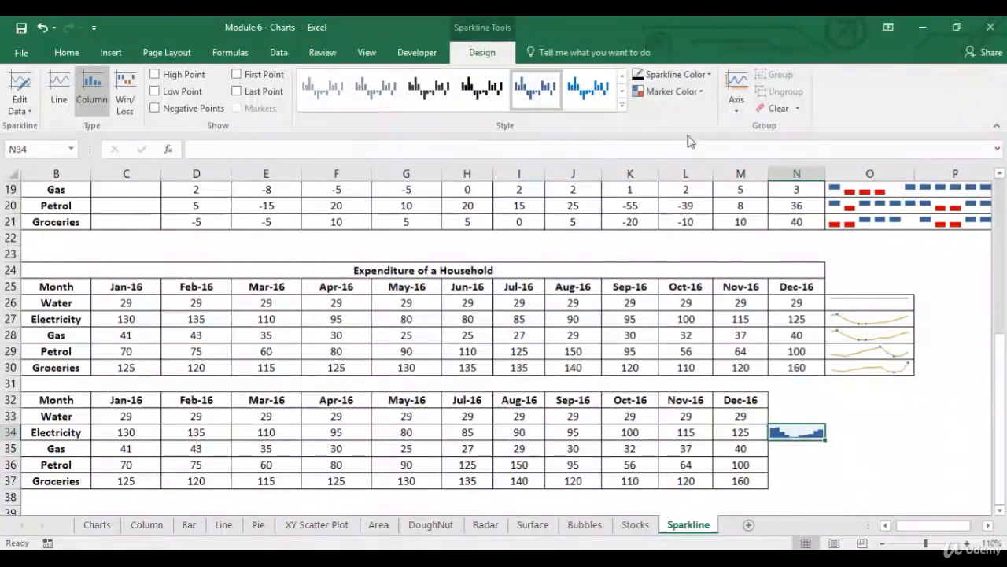
left_click(737, 98)
left_click(795, 160)
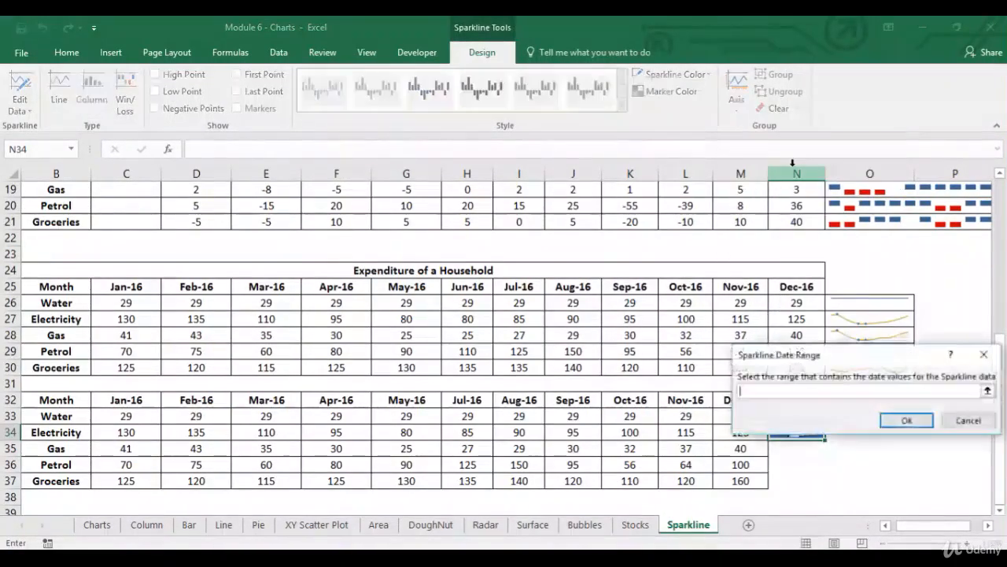
left_click(988, 391)
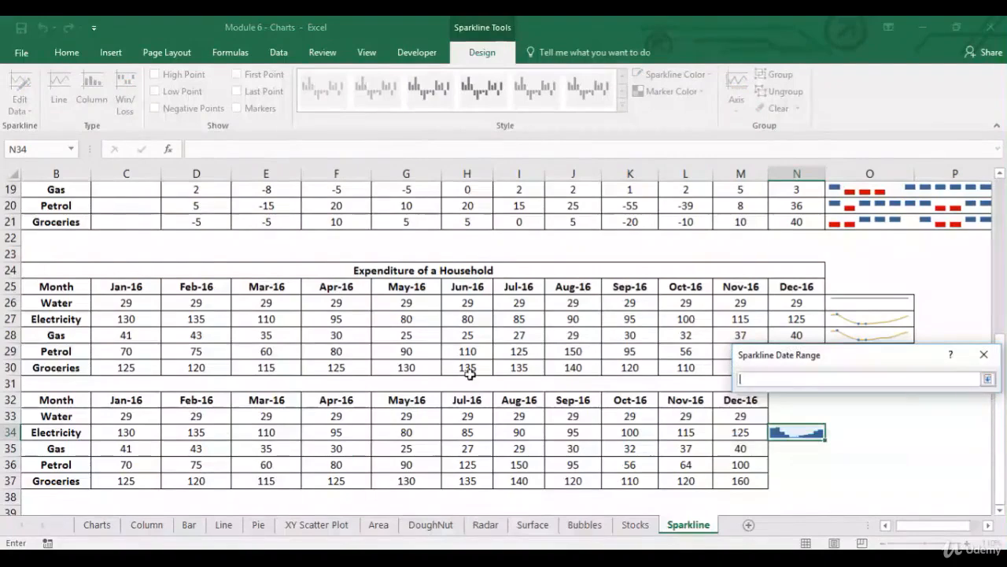
left_click(143, 396)
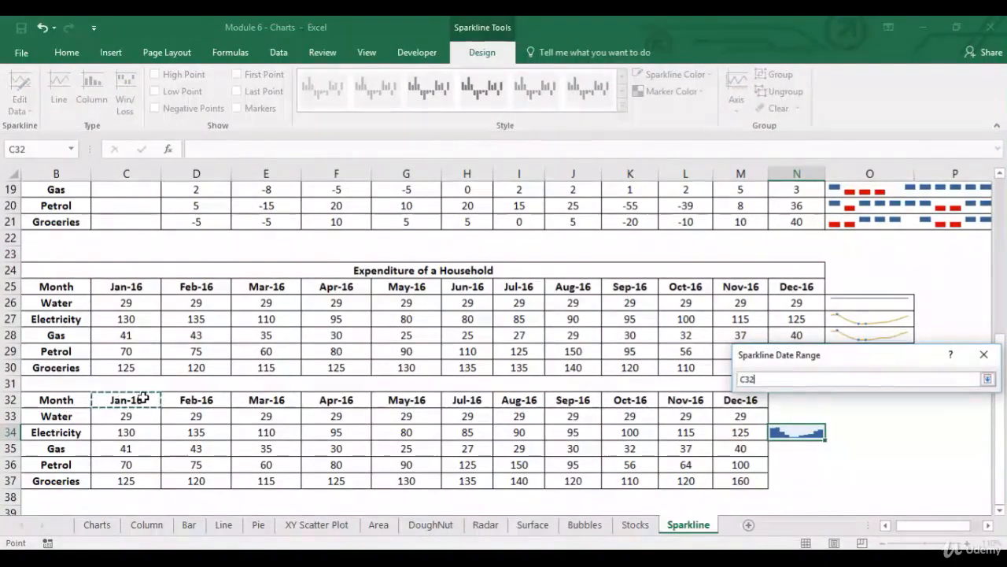
key("ctrl+shift+Right")
key("Return")
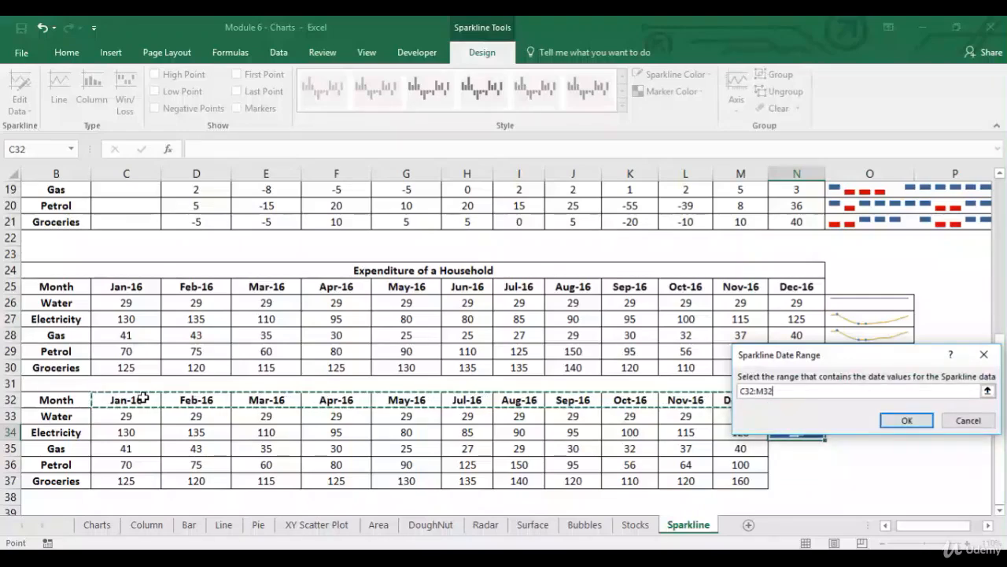
left_click(907, 419)
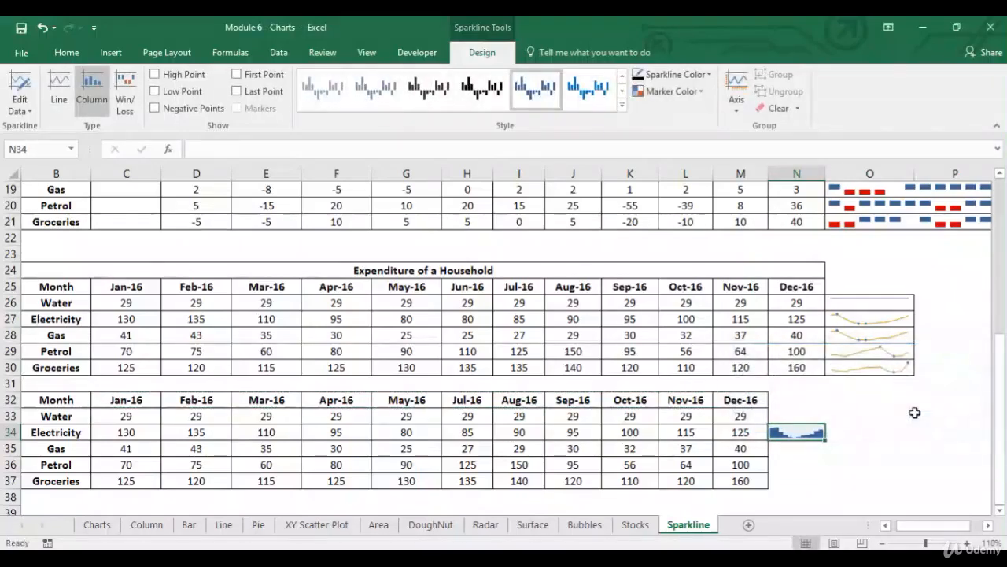
left_click(786, 447)
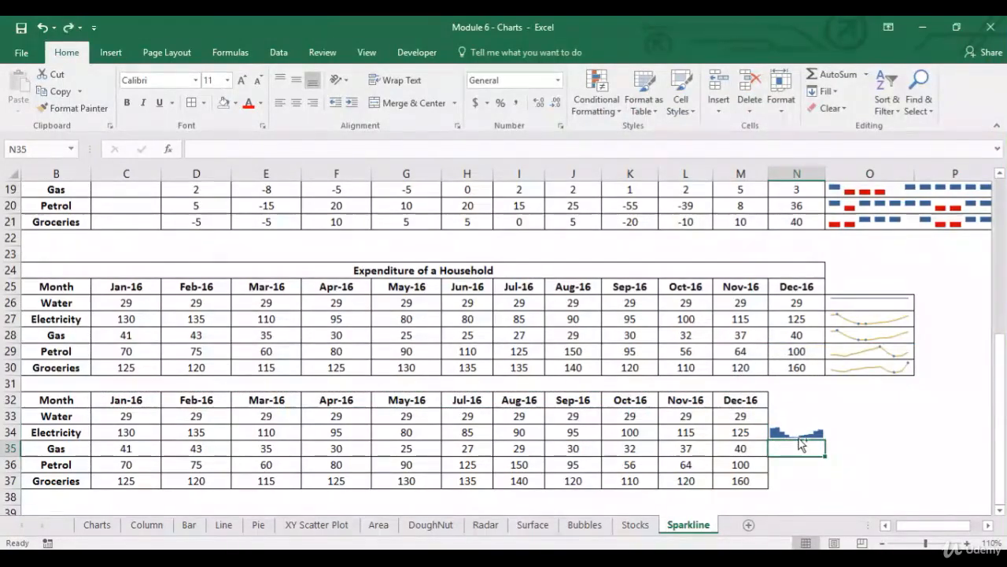
left_click(794, 464)
left_click(797, 433)
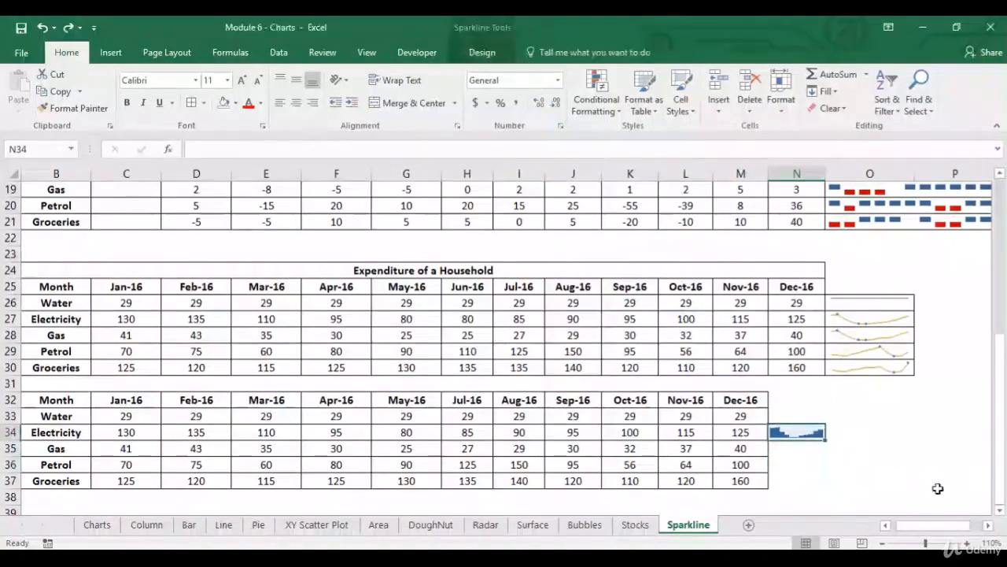
Step: Set the horizontal axis of the N34 Electricity sparkline to the date type, using the month headings C32:M32 as date range
left_click(974, 543)
left_click(974, 543)
left_click(974, 543)
left_click(973, 543)
left_click(974, 543)
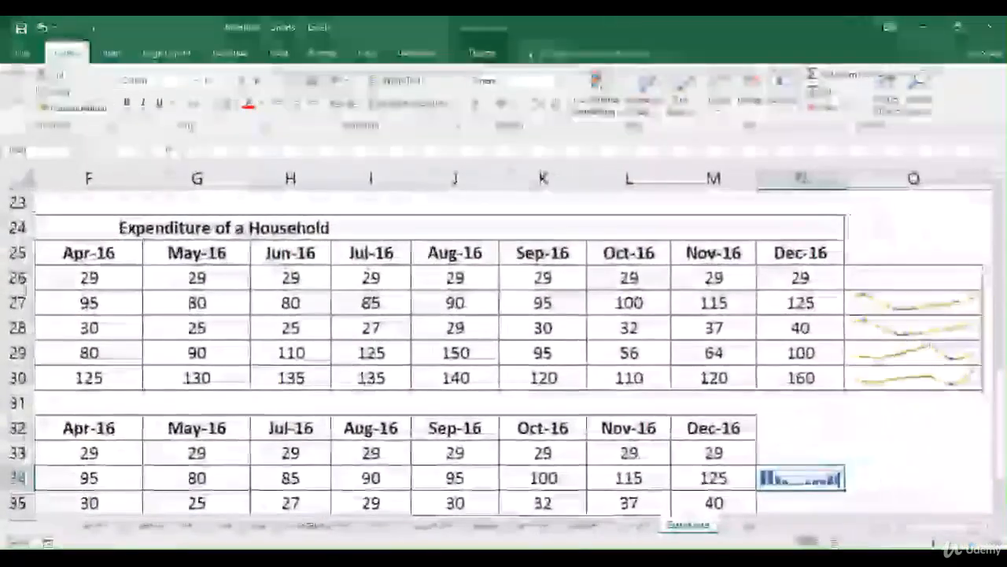
left_click(973, 543)
left_click_drag(999, 417, 1000, 432)
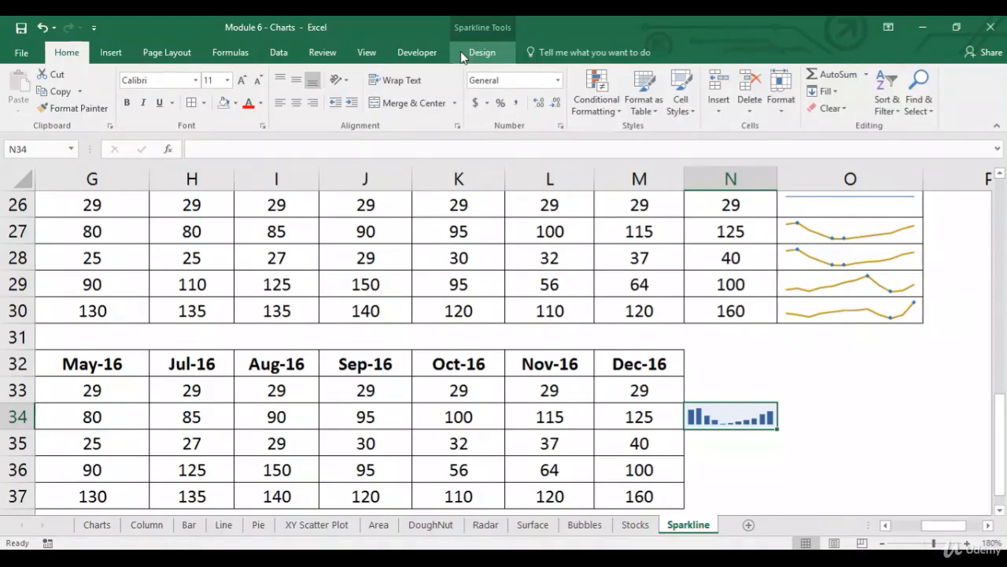
left_click(483, 52)
left_click(740, 101)
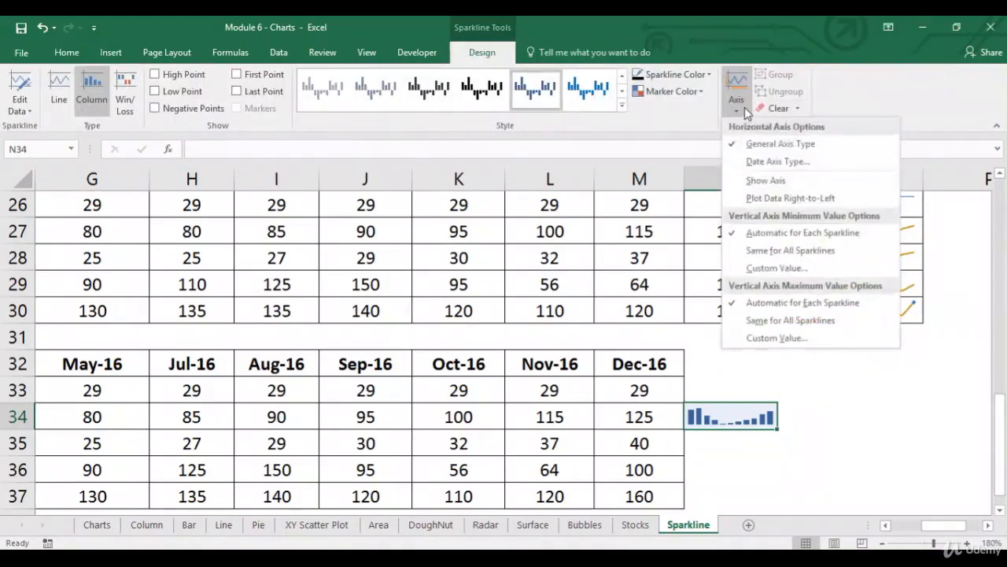
left_click(770, 163)
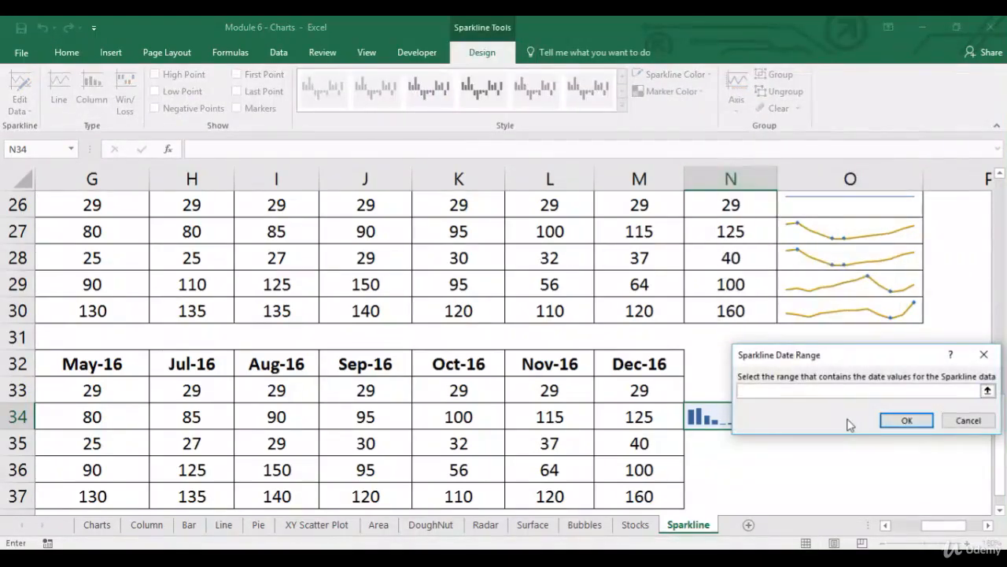
left_click(223, 364)
key("ctrl+Left")
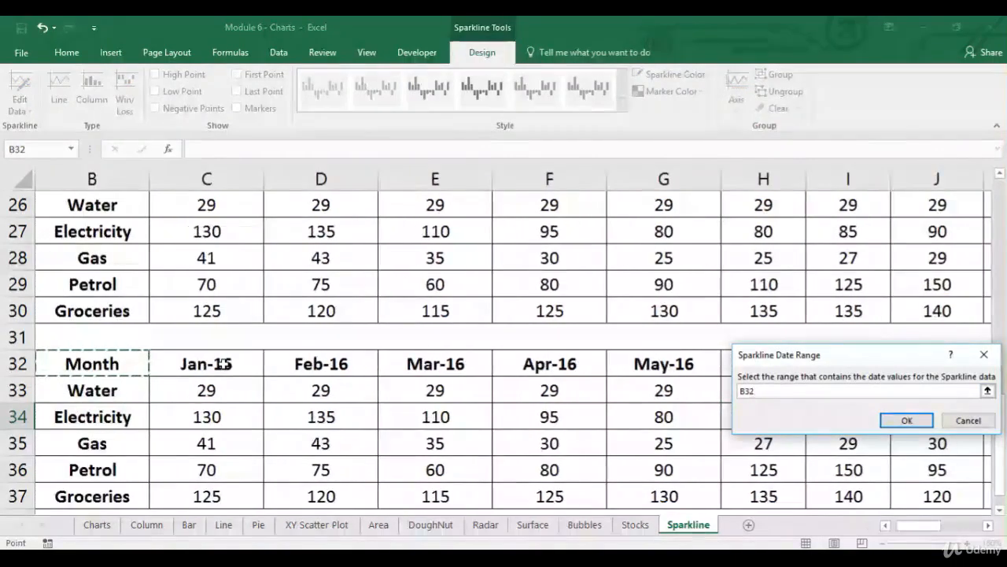
key("Right")
key("ctrl+shift+Right")
key("Return")
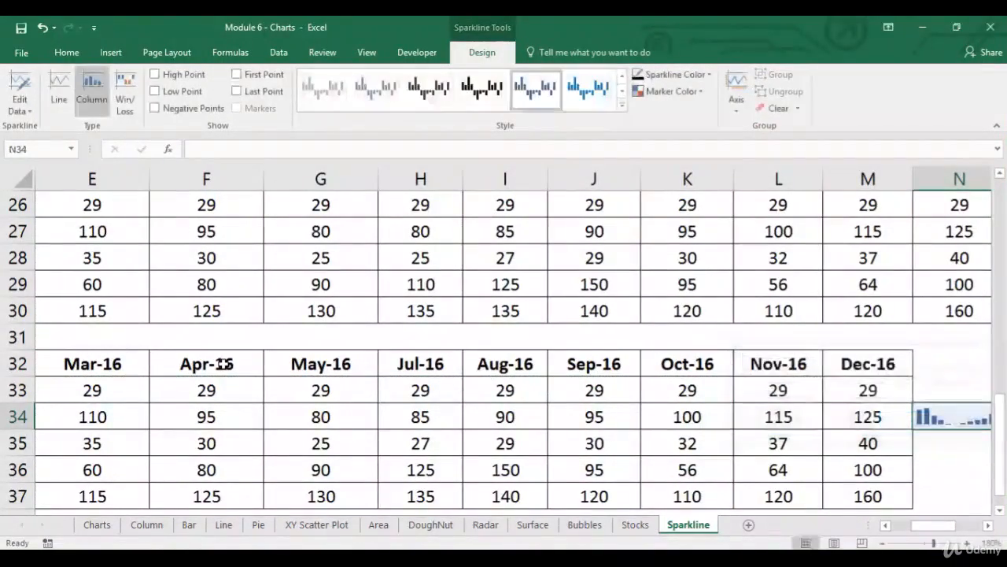
key("Right")
key("Left")
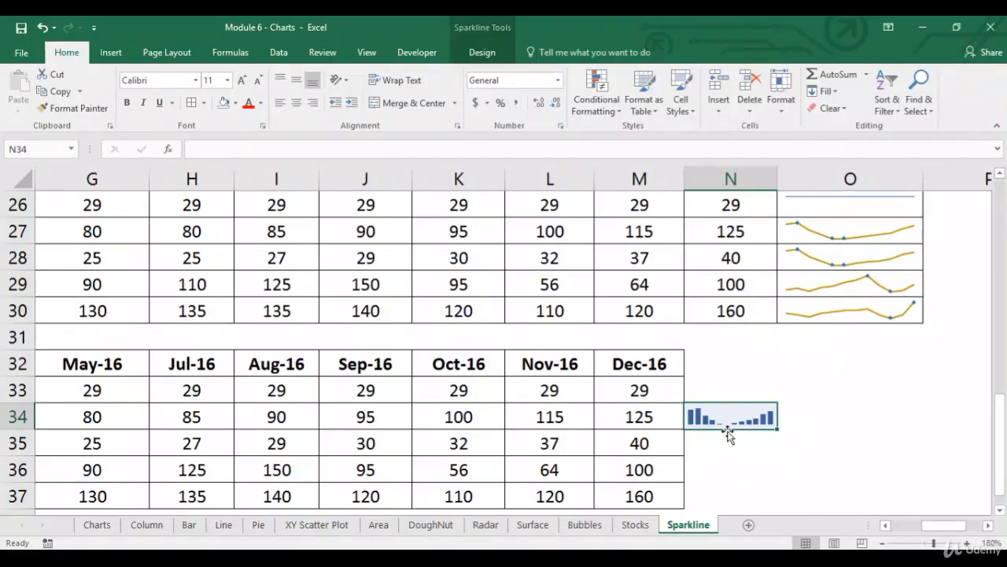
Step: On the Charts sheet, plot the Age series of the Employee Age & Salary chart on the primary axis
left_click(883, 544)
left_click(883, 544)
left_click(884, 544)
left_click(883, 544)
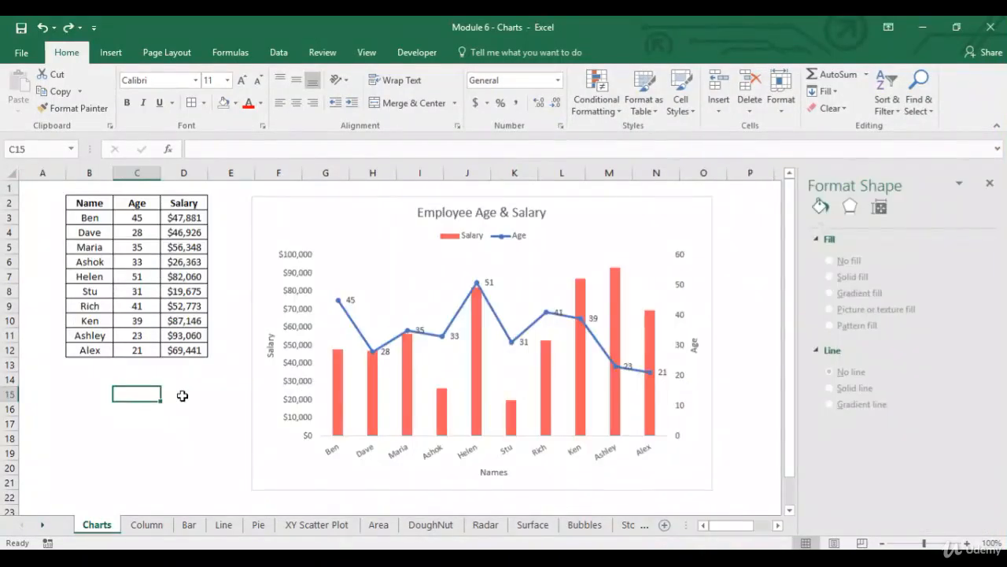
left_click(358, 331)
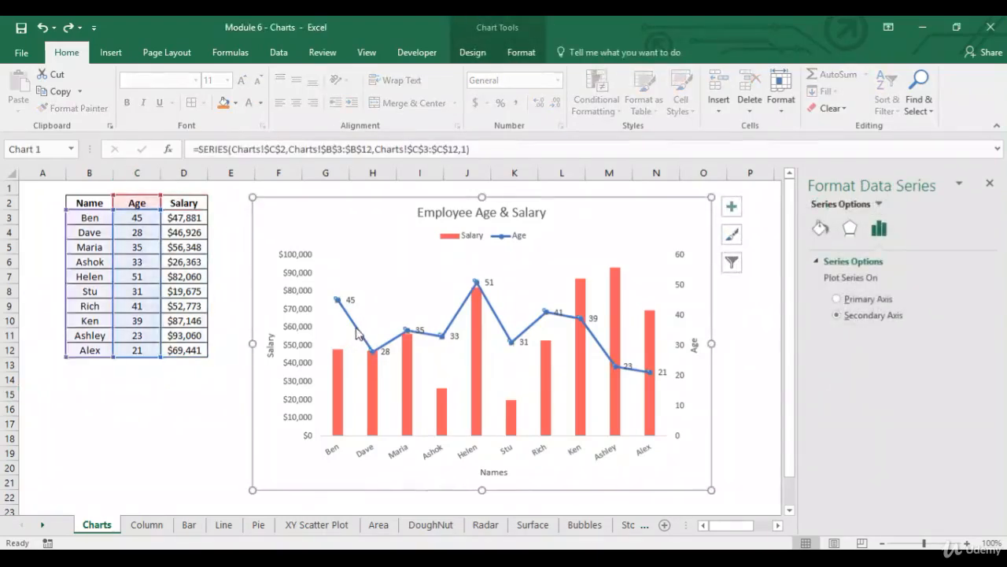
left_click(837, 300)
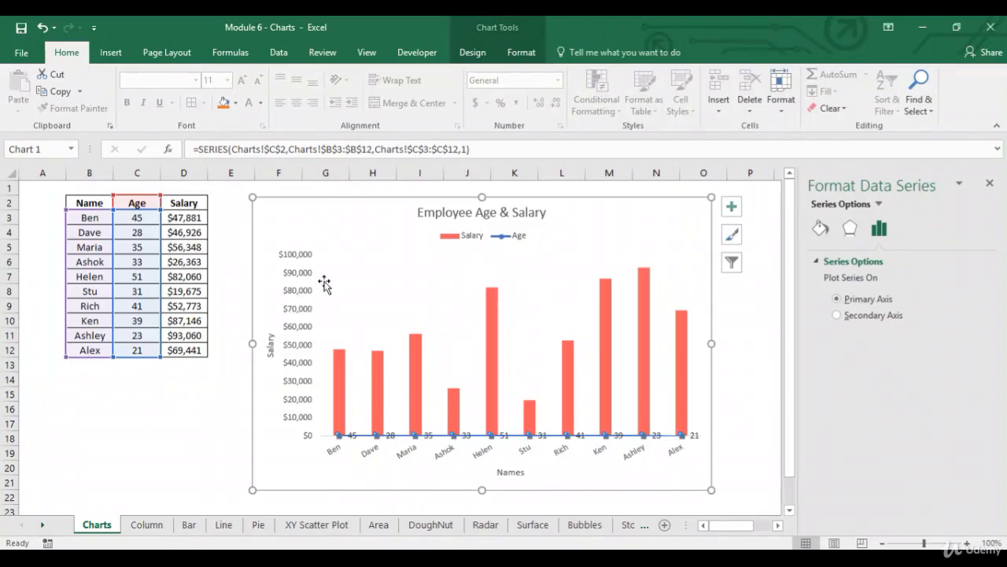
Step: Delete the Age series' data labels and plot the Age line on the secondary axis
left_click(359, 434)
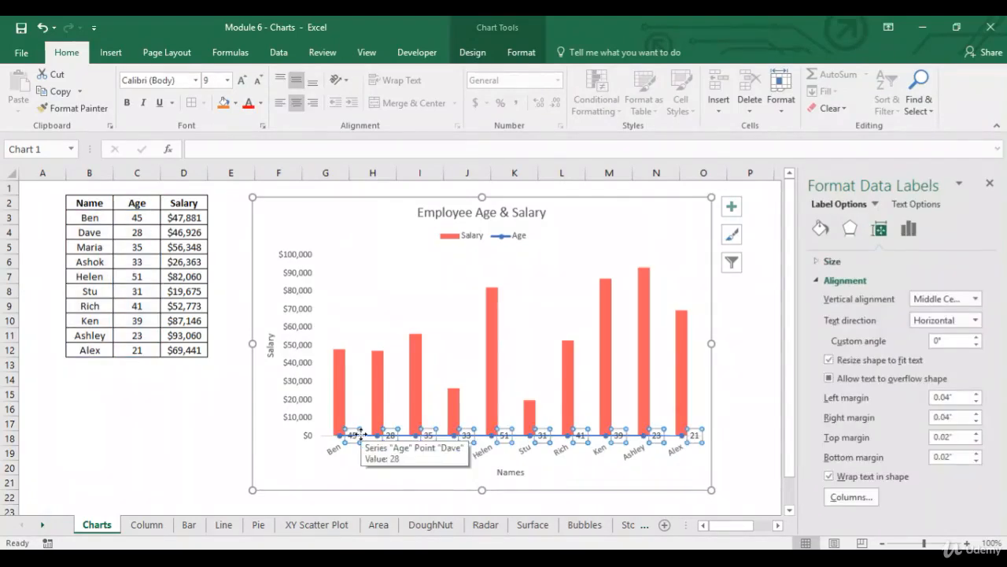
key("Delete")
left_click(344, 440)
left_click(342, 437)
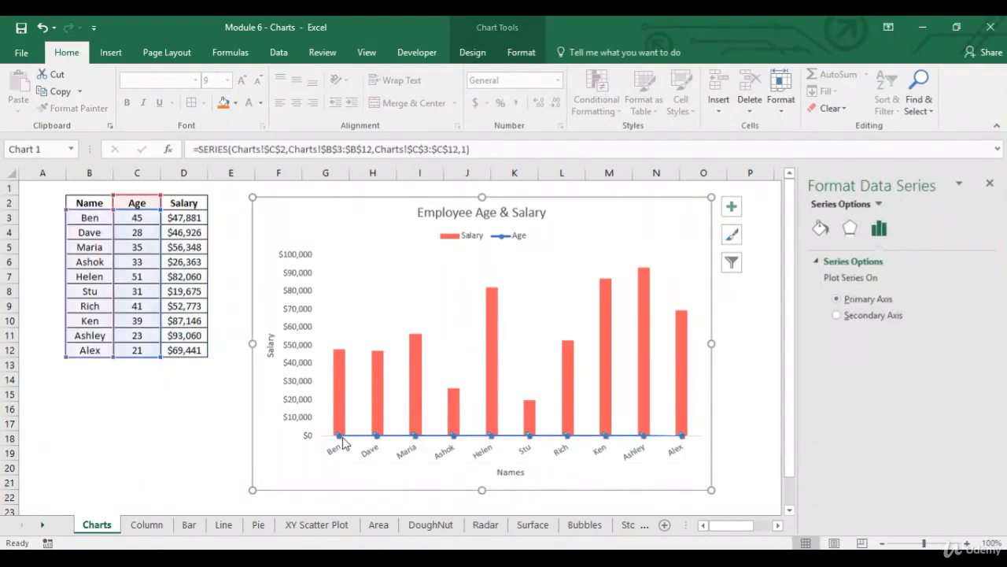
right_click(343, 440)
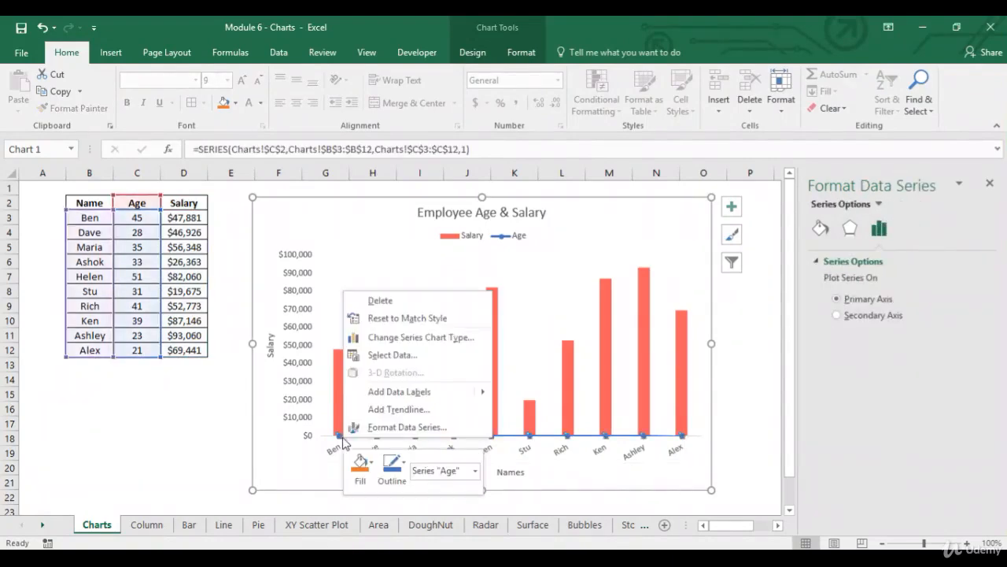
left_click(404, 427)
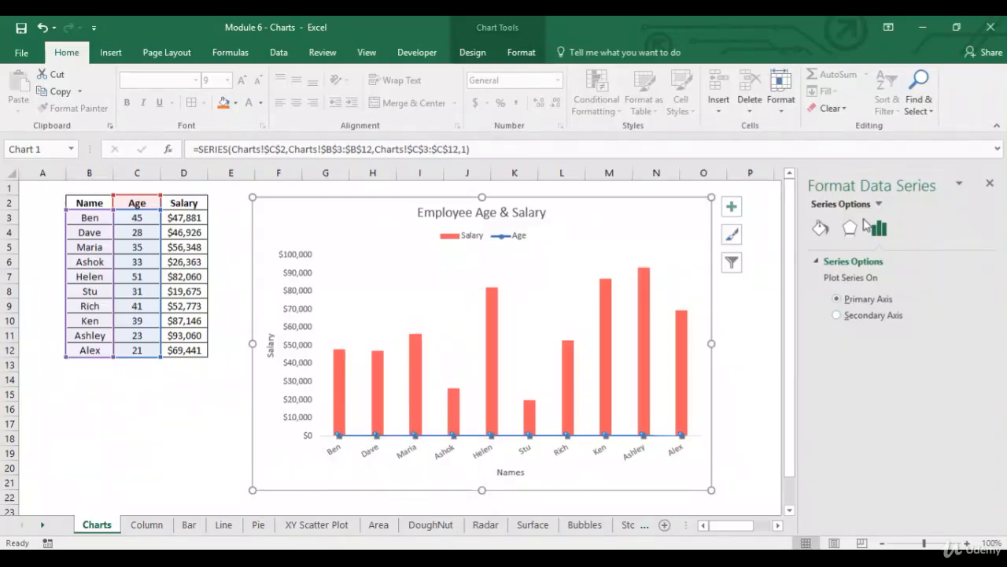
left_click(836, 315)
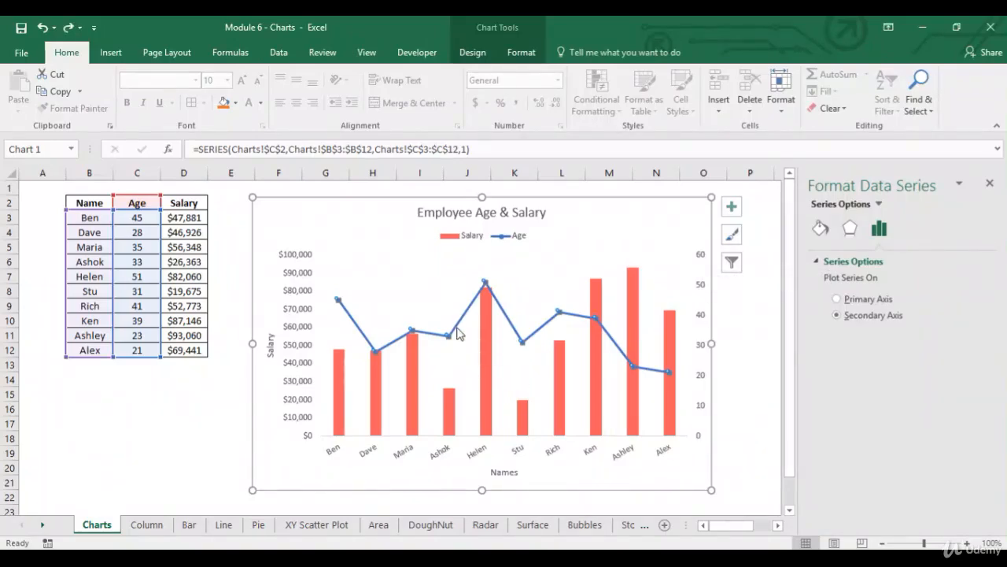
right_click(457, 333)
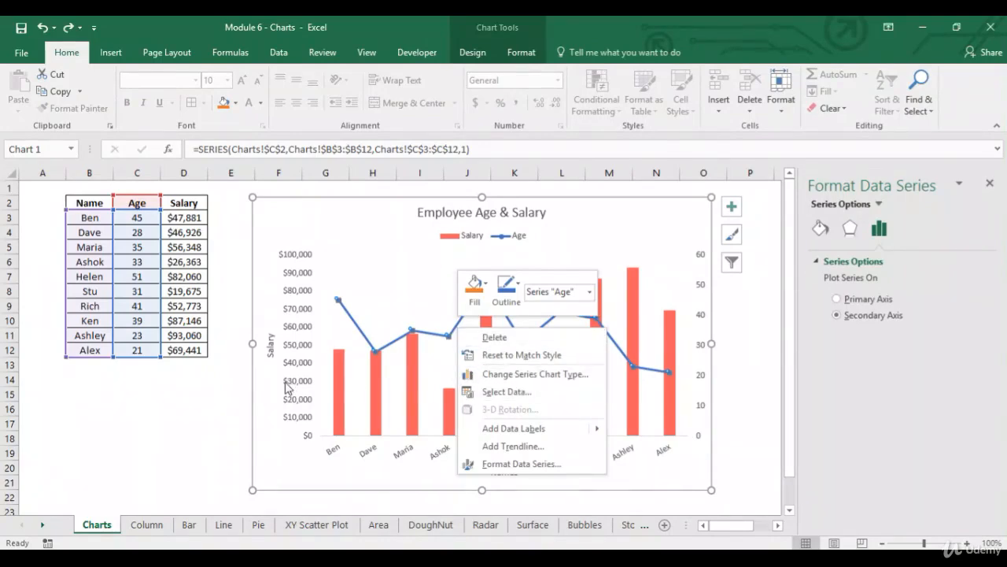
key("Escape")
key("Escape")
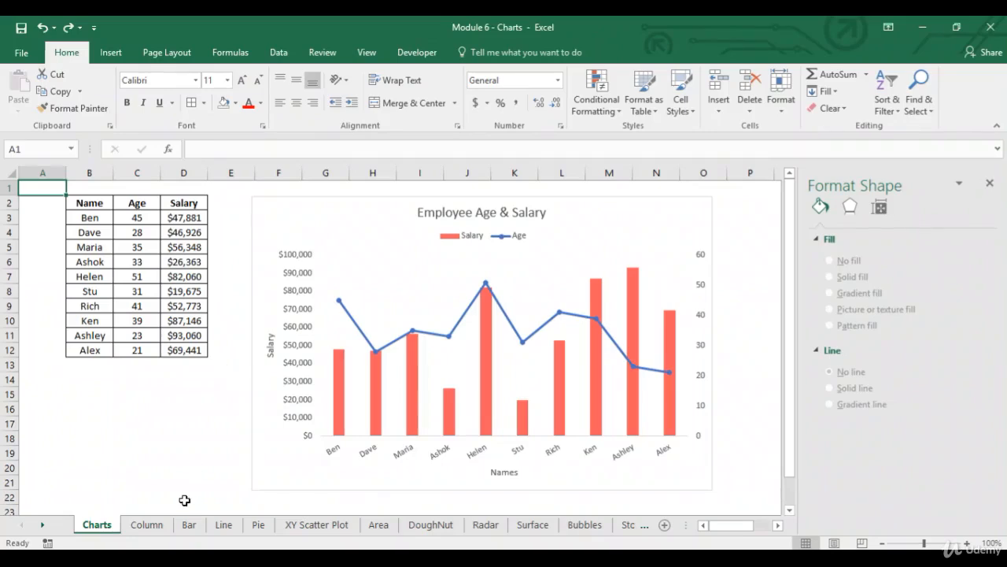
Step: On the Column sheet, examine the Product AB and Product BC profit columns E4:F16 behind the stacked column chart
left_click(146, 526)
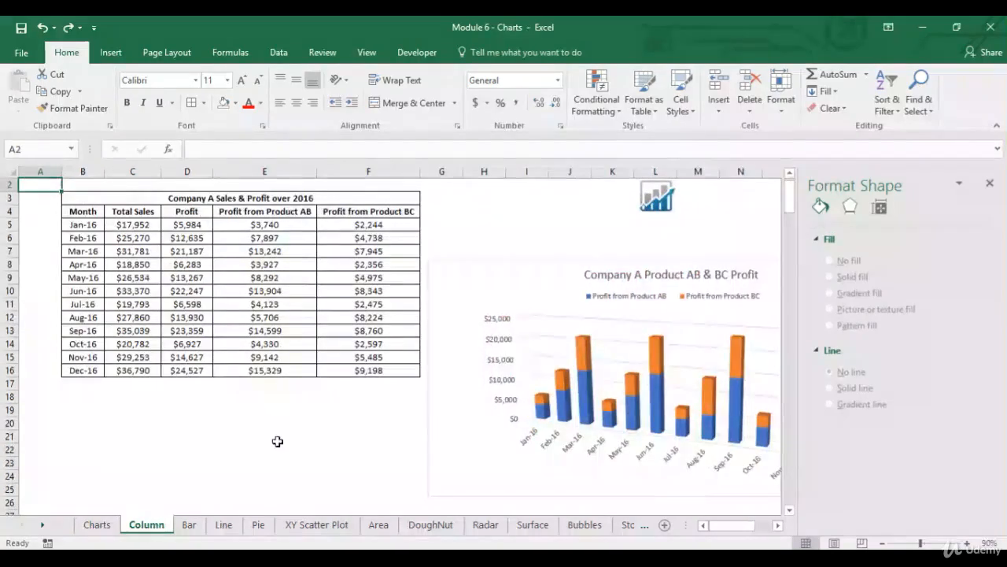
left_click(155, 369)
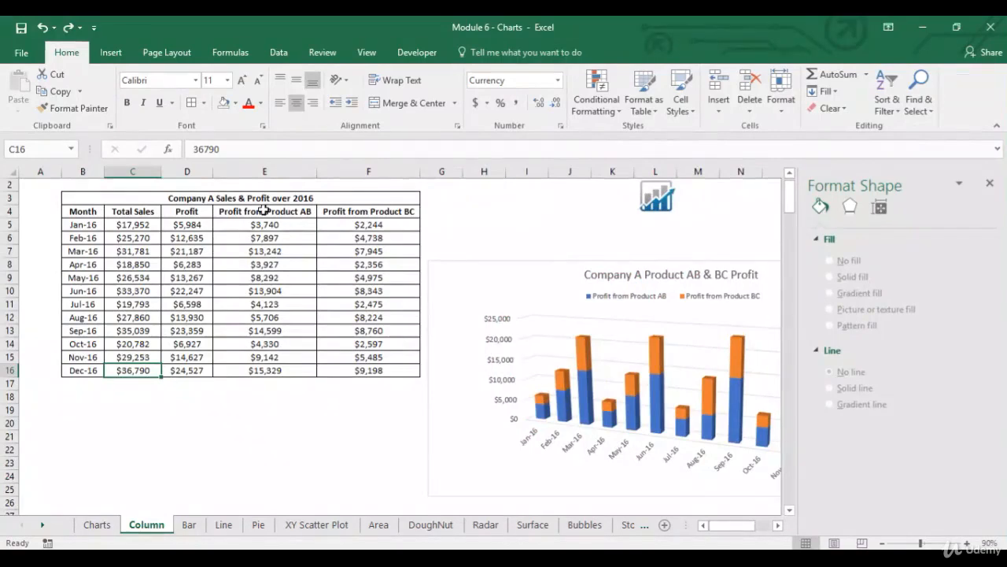
left_click_drag(263, 210, 333, 367)
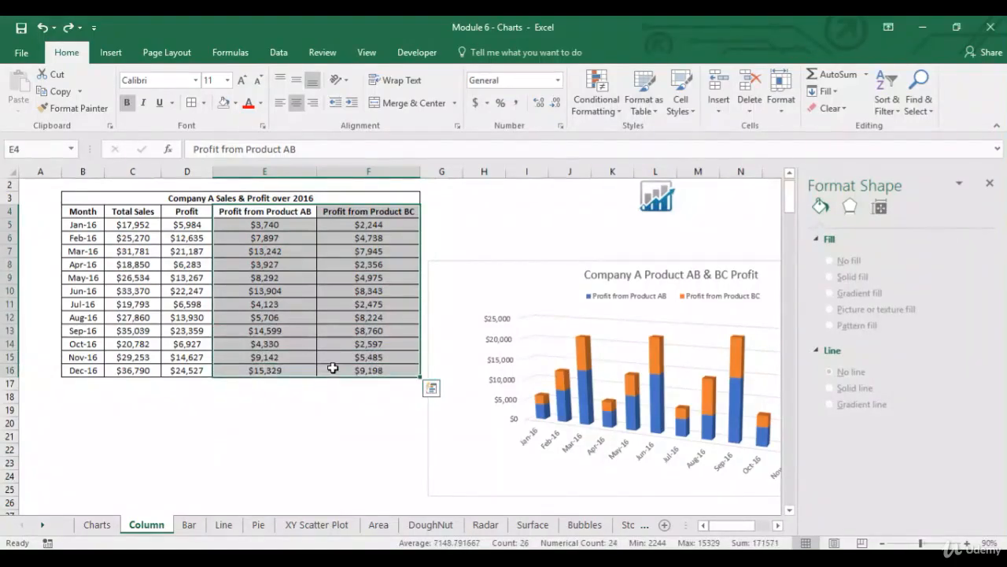
left_click(304, 369)
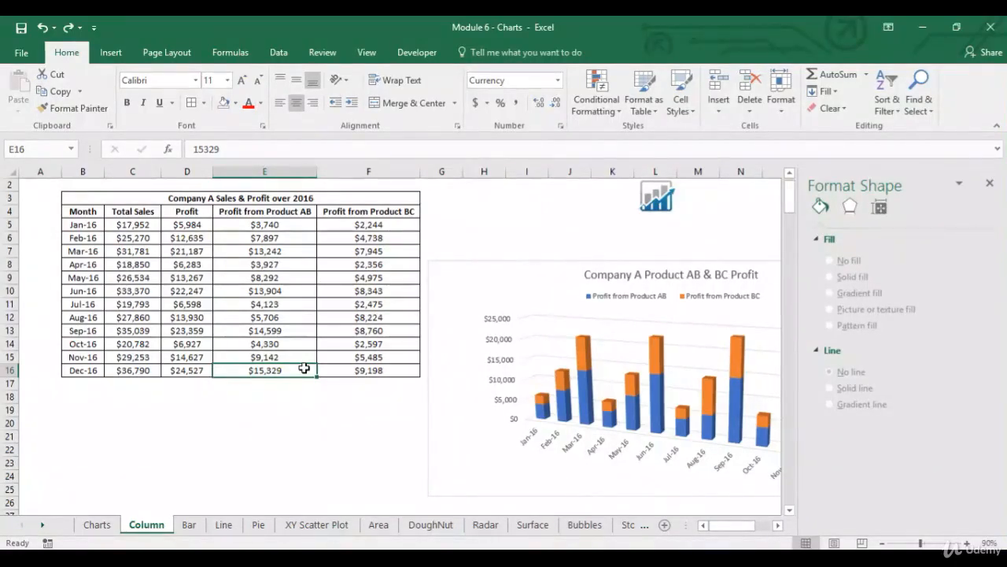
left_click_drag(287, 213, 346, 369)
left_click(301, 212)
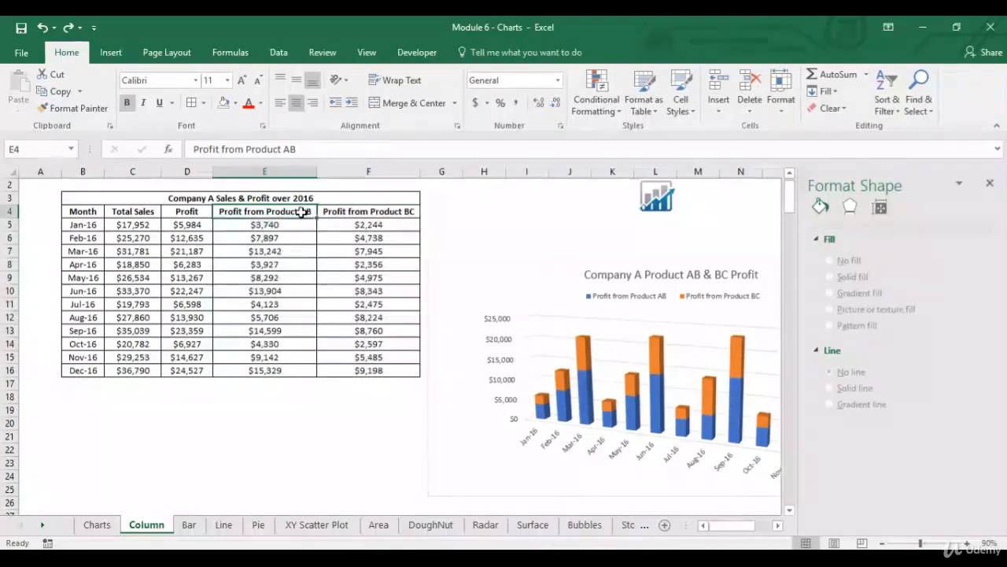
left_click(359, 216)
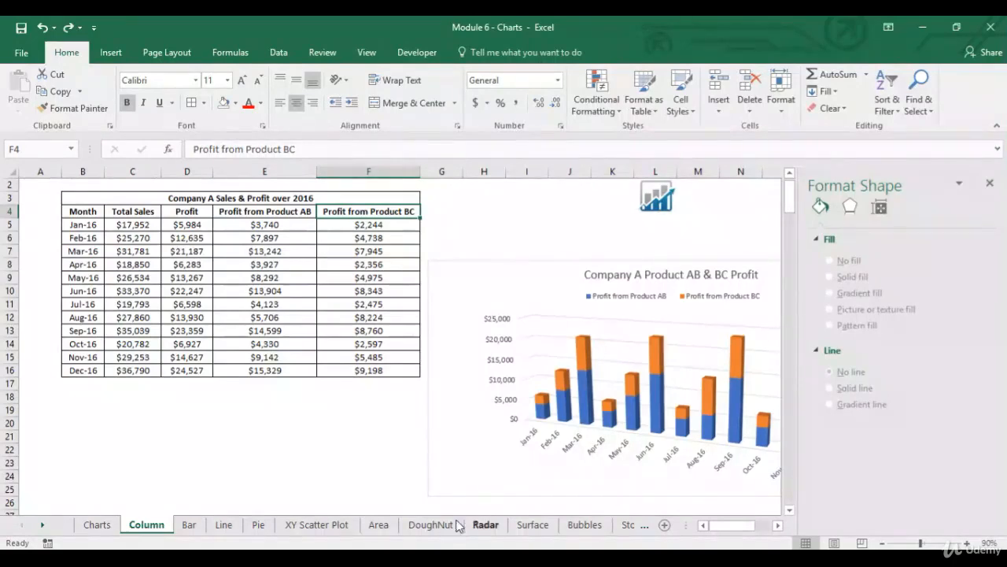
Step: Review the example charts on the XY Scatter Plot, Bubbles, Column and Pie sheets, finishing on the Charts sheet
left_click(318, 525)
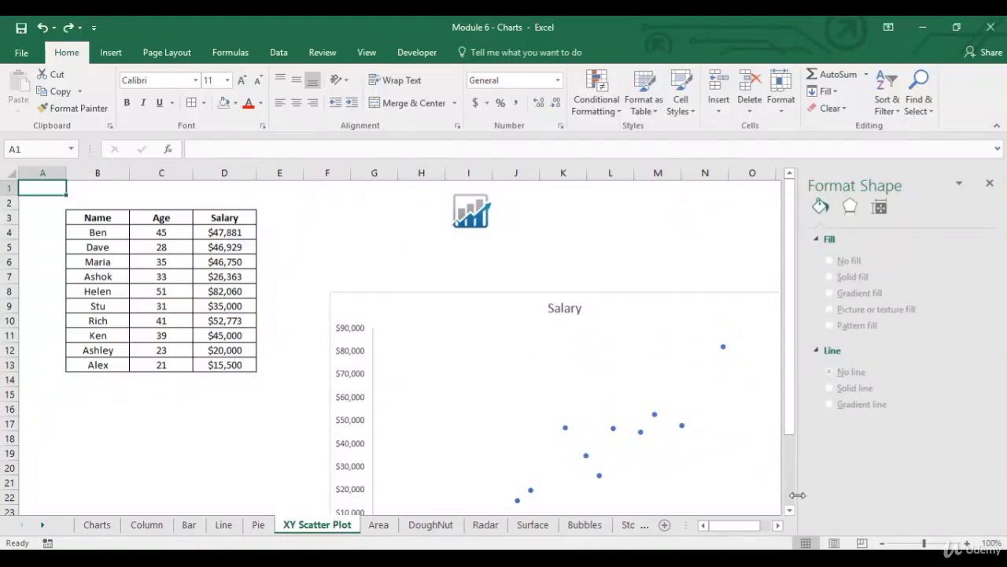
scroll(789, 510, "down", 6)
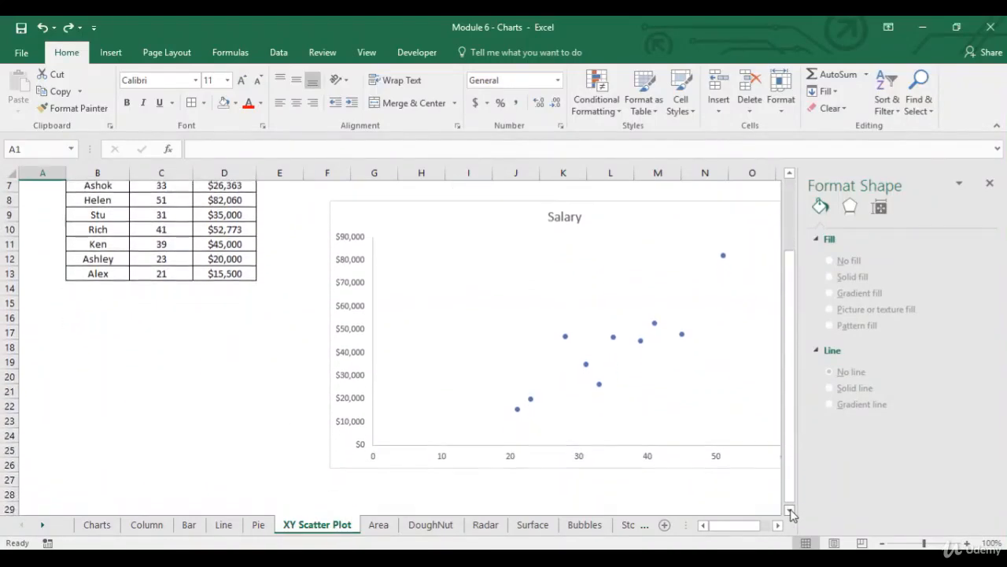
left_click(791, 510)
left_click_drag(790, 442, 783, 425)
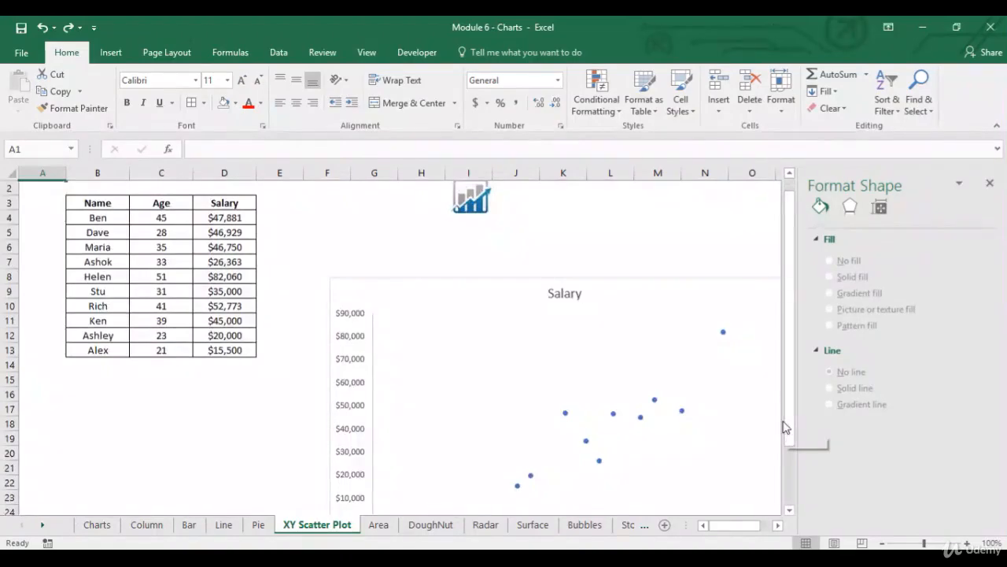
left_click(575, 527)
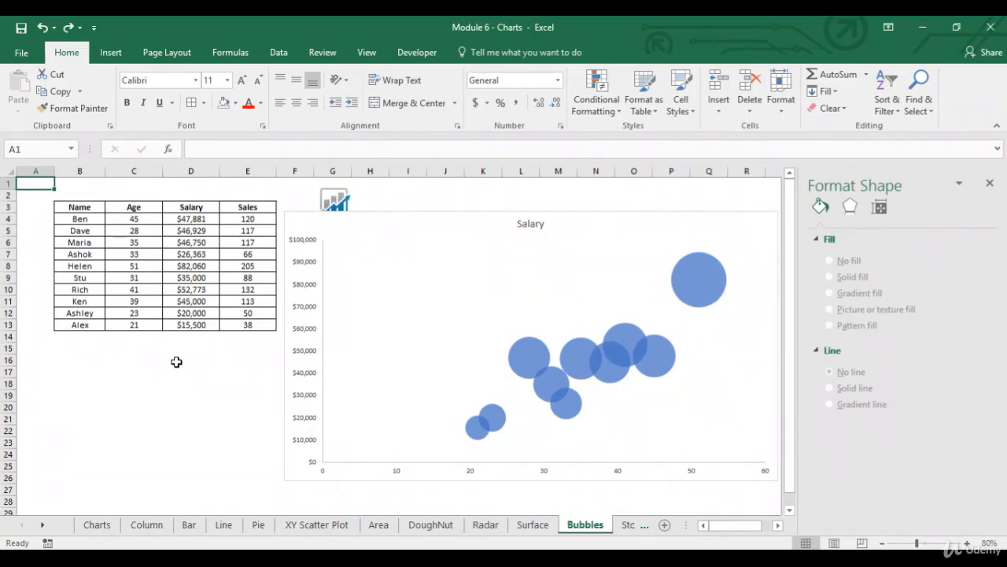
left_click(163, 526)
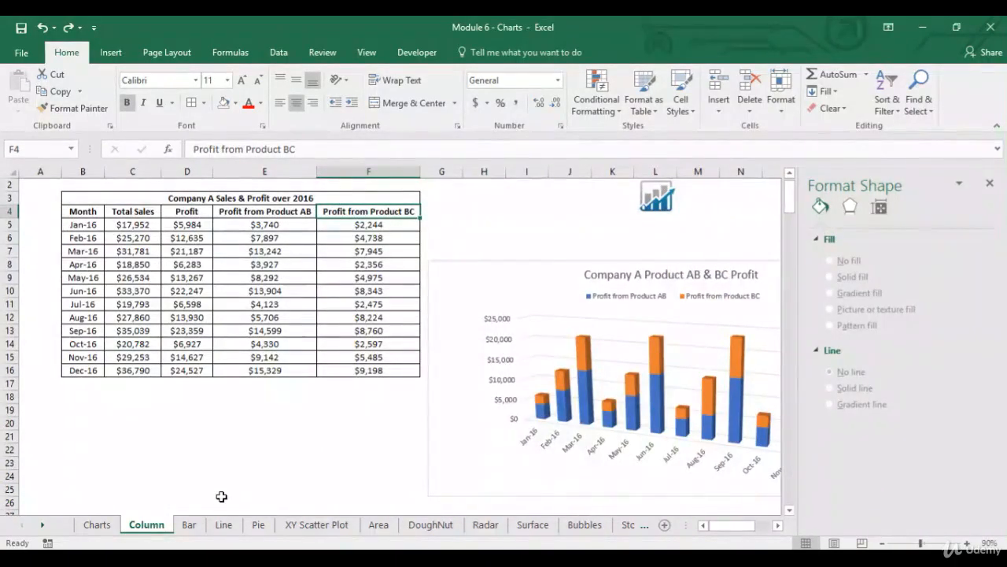
left_click(259, 524)
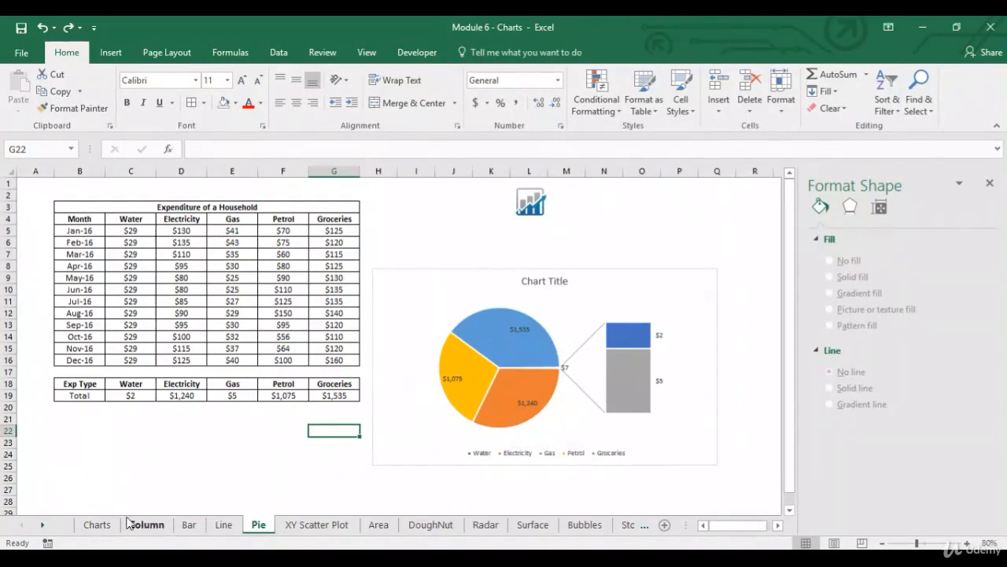
left_click(96, 524)
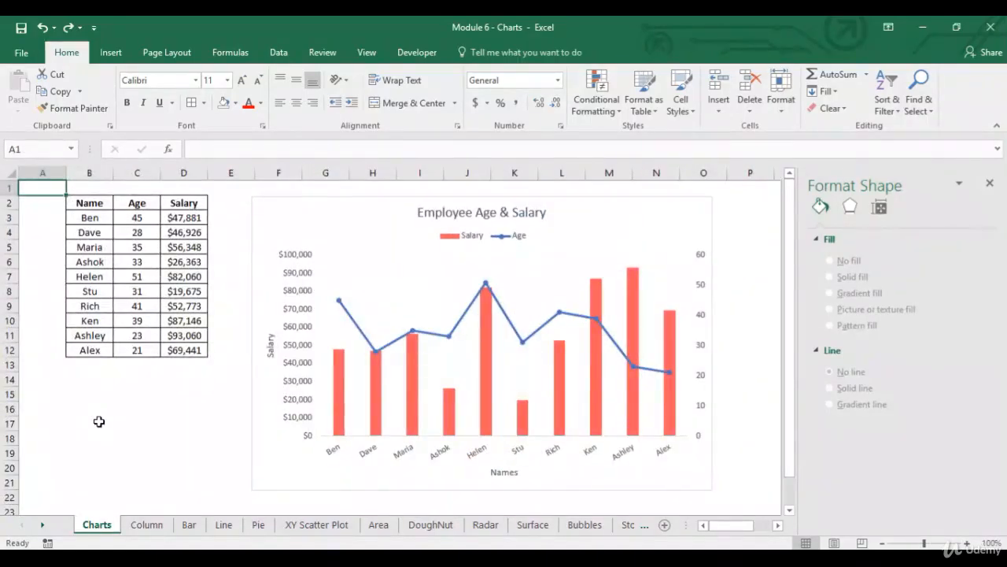